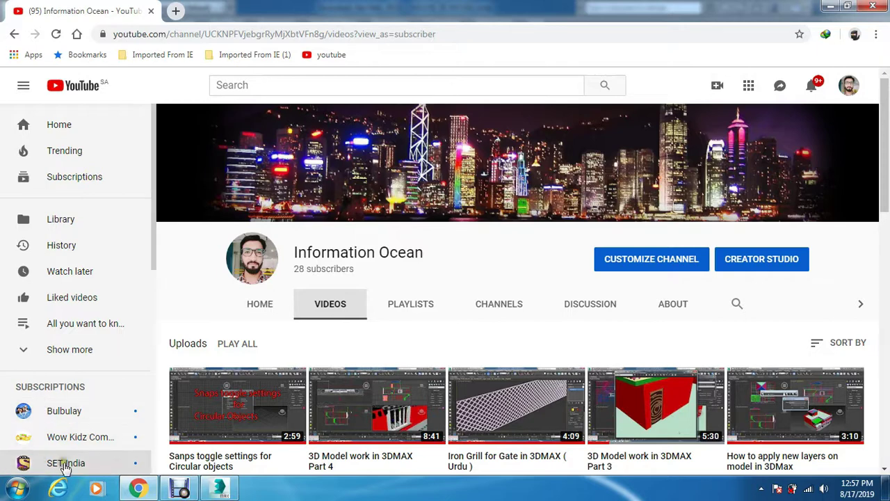
# - Switch to 3ds Max and select the innermost of the concentric circles on the entrance gate in the Front view
pyautogui.click(224, 487)
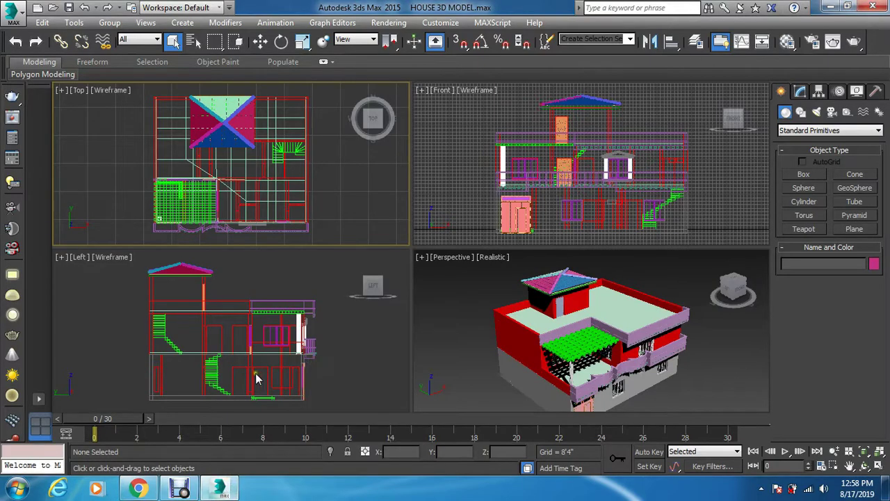
pyautogui.click(477, 202)
pyautogui.scroll(10, 517, 210)
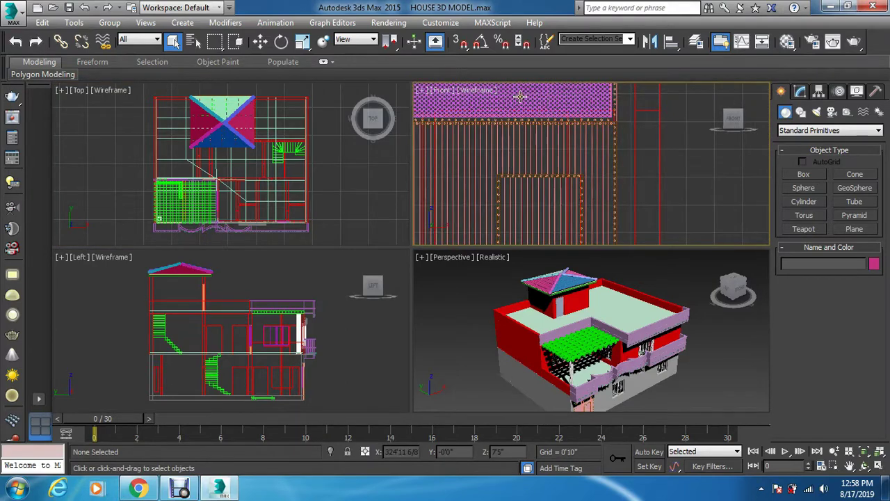
pyautogui.scroll(8, 508, 97)
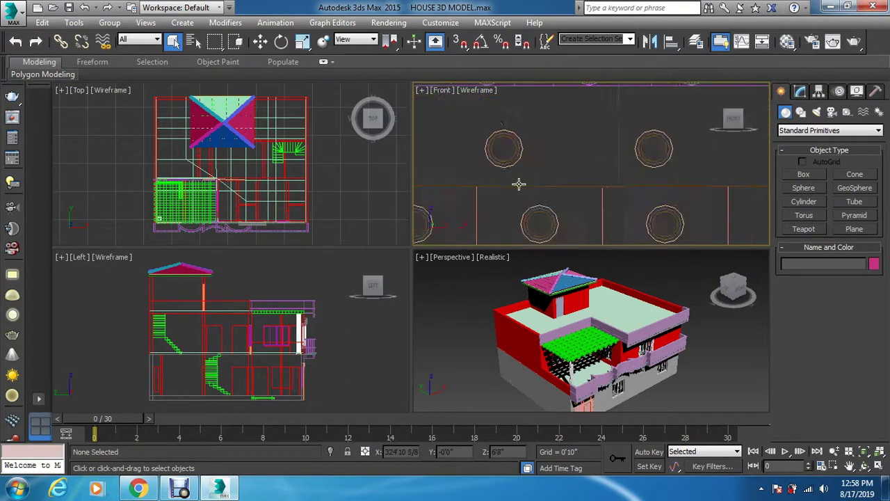
pyautogui.scroll(3, 501, 132)
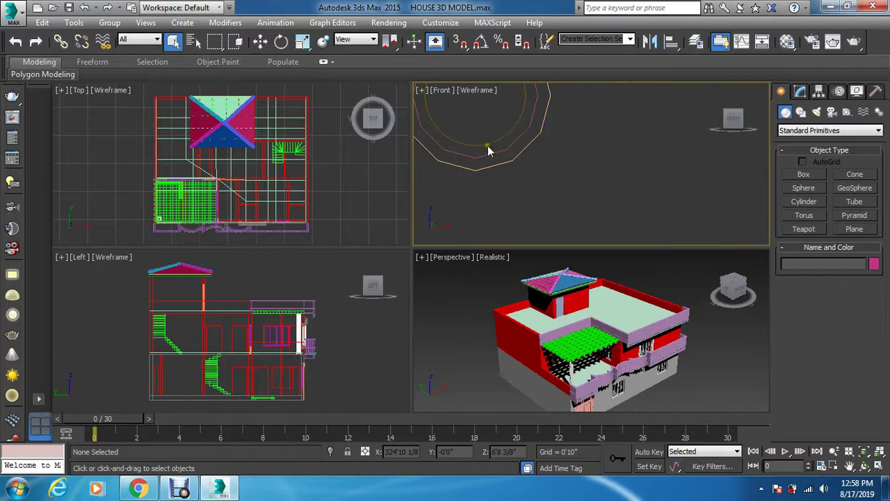
pyautogui.click(487, 143)
# - Show the Layers toolbar, make canopi the current layer, and close the toolbar
pyautogui.rightClick(874, 59)
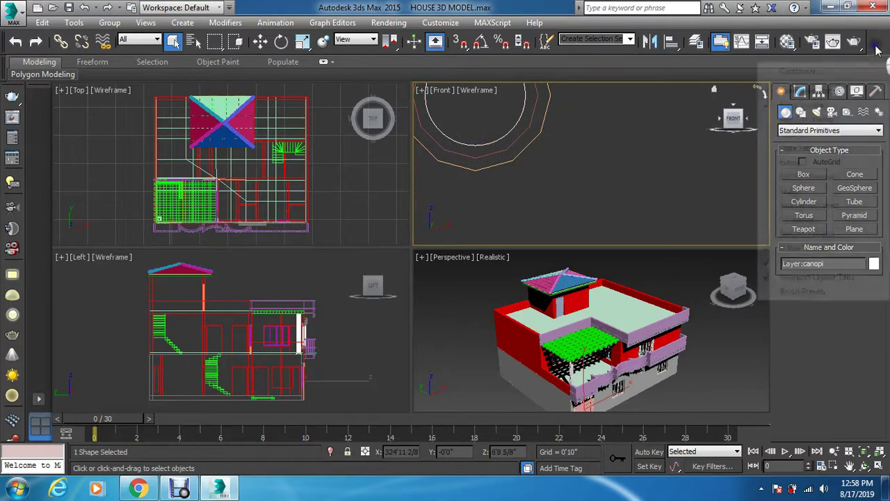
pyautogui.click(791, 134)
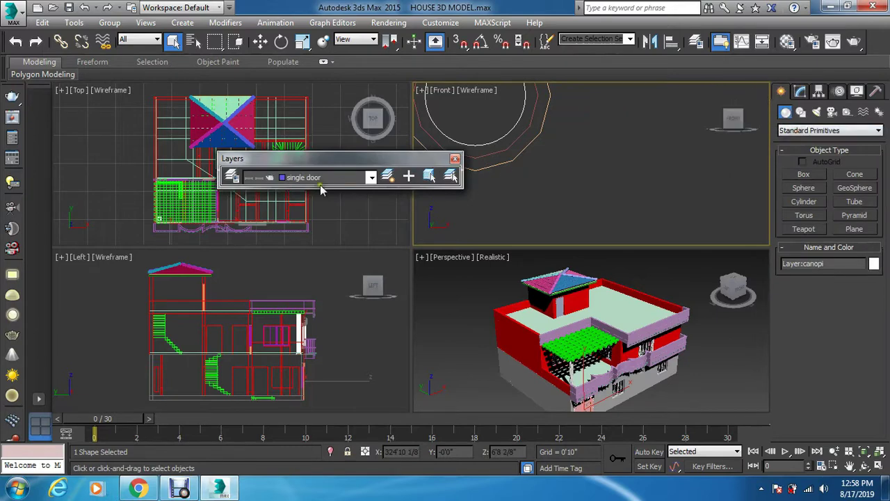
pyautogui.click(370, 178)
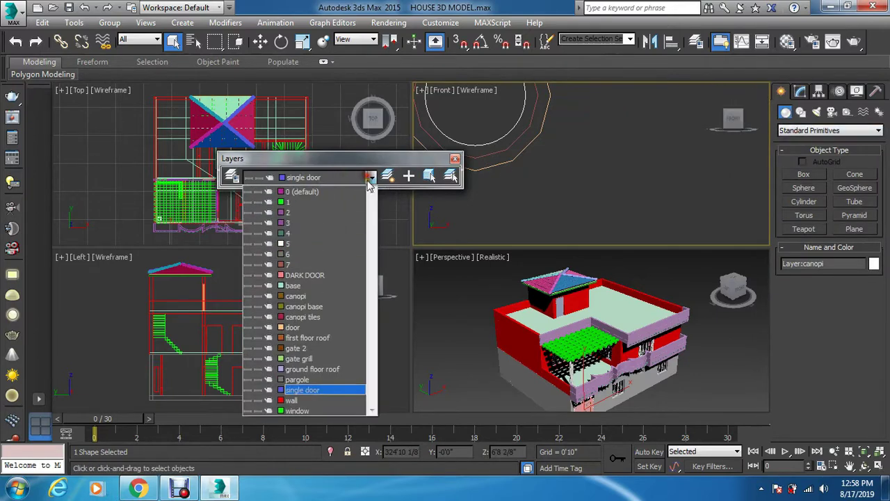
pyautogui.click(307, 297)
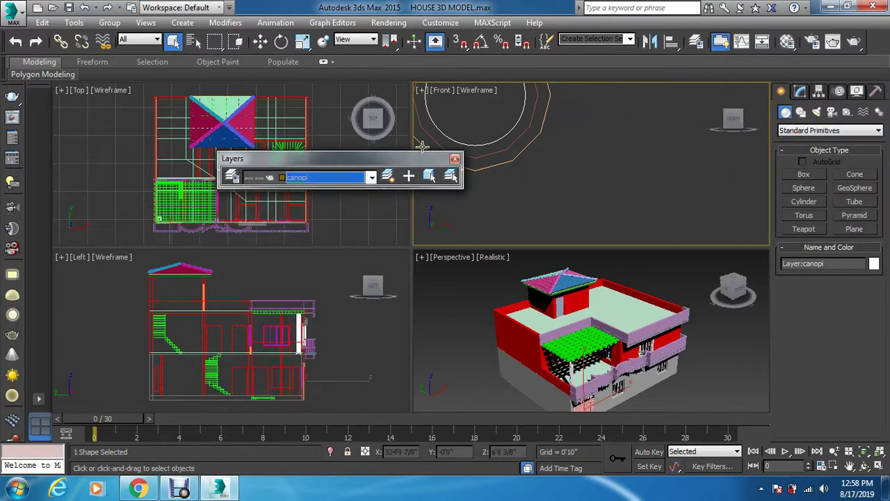
pyautogui.click(455, 161)
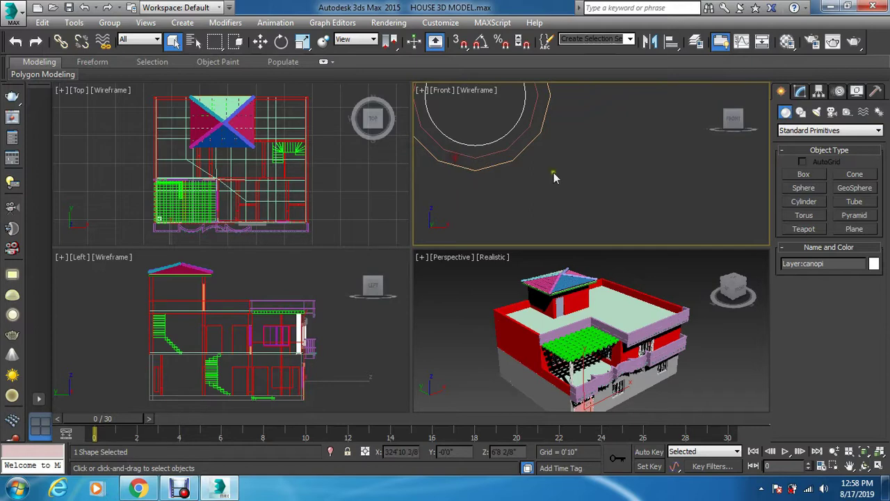
# - Apply an Extrude modifier to the selected circle with an amount of 0'0 5/8" and 1 segment
pyautogui.click(801, 91)
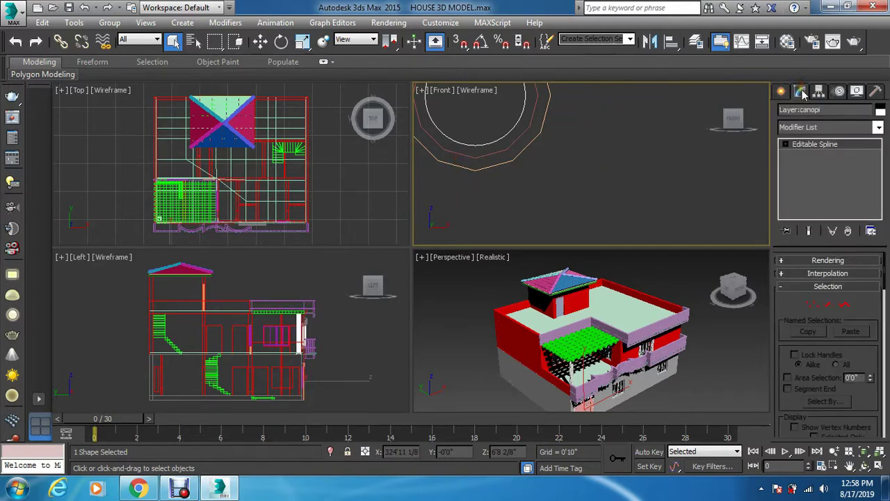
pyautogui.click(838, 127)
pyautogui.write('ex')
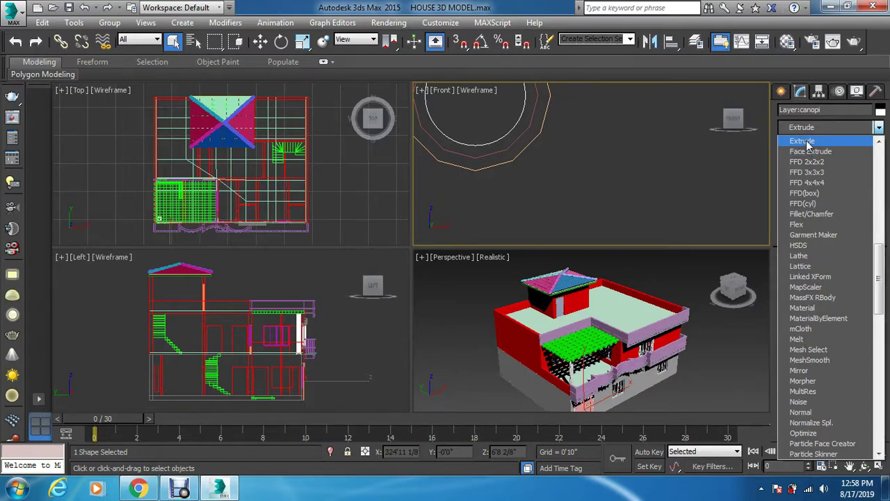
pyautogui.click(783, 141)
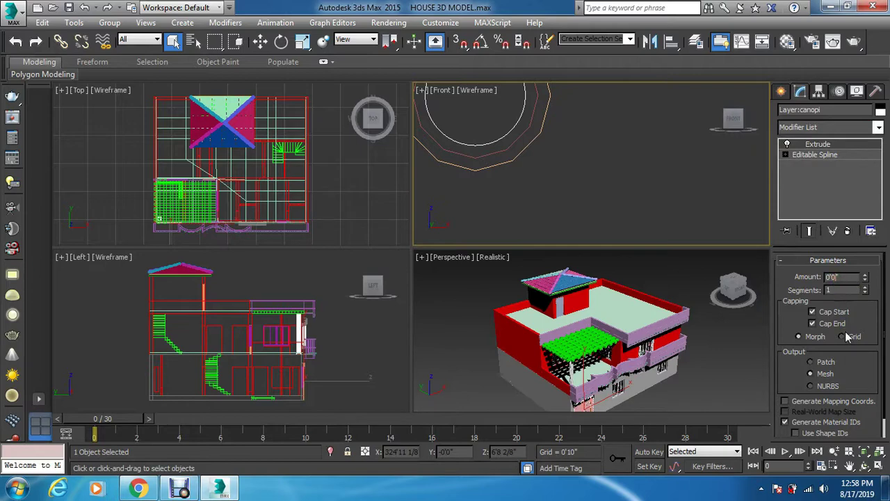
pyautogui.click(840, 290)
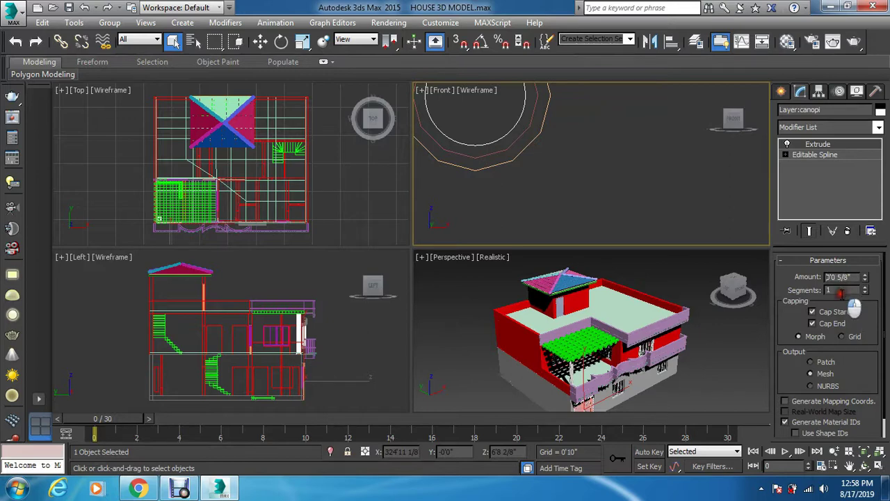
pyautogui.click(782, 376)
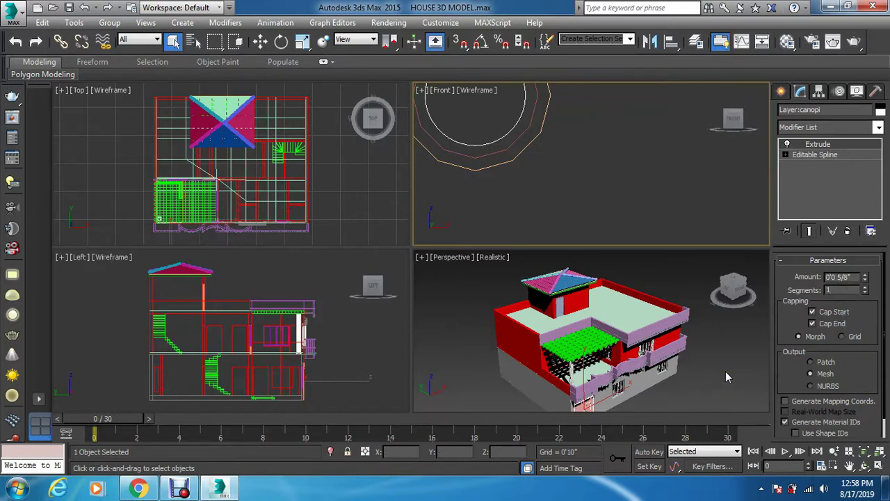
# - Select all three concentric circles and assign them a material named "gate 2", shown shaded in the viewport
pyautogui.click(725, 376)
pyautogui.scroll(-3, 587, 141)
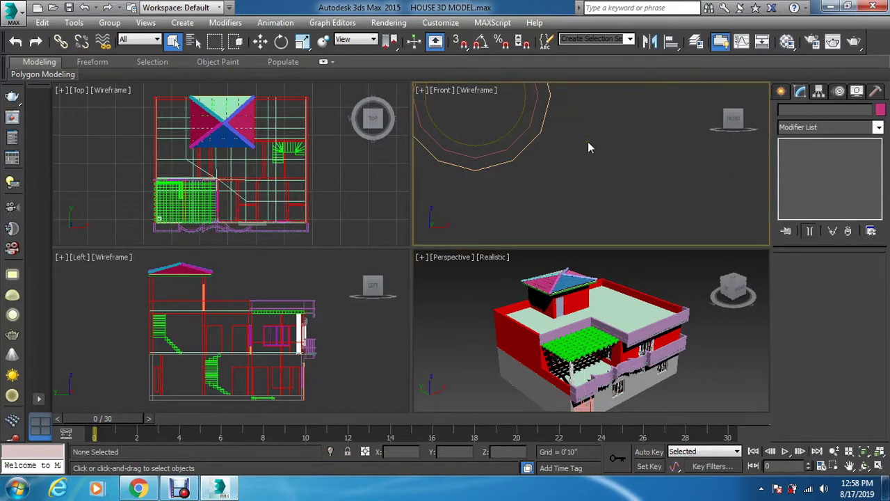
pyautogui.moveTo(587, 119); pyautogui.dragTo(540, 135)
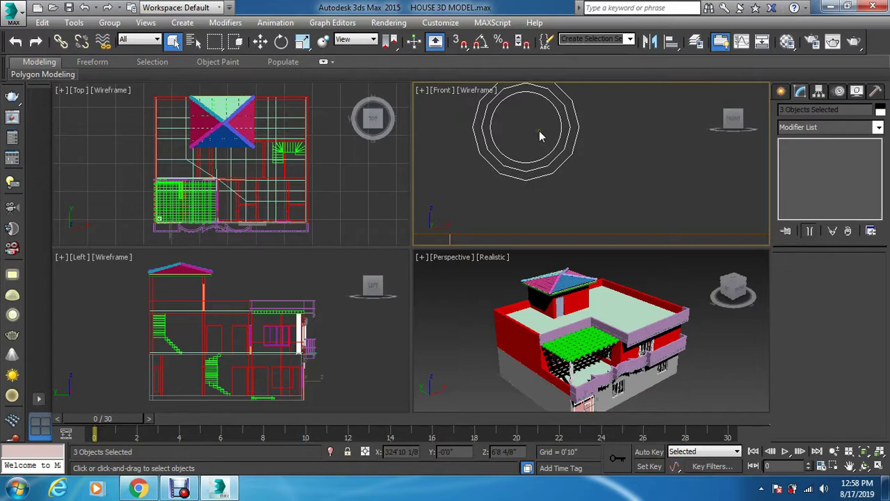
pyautogui.press('m')
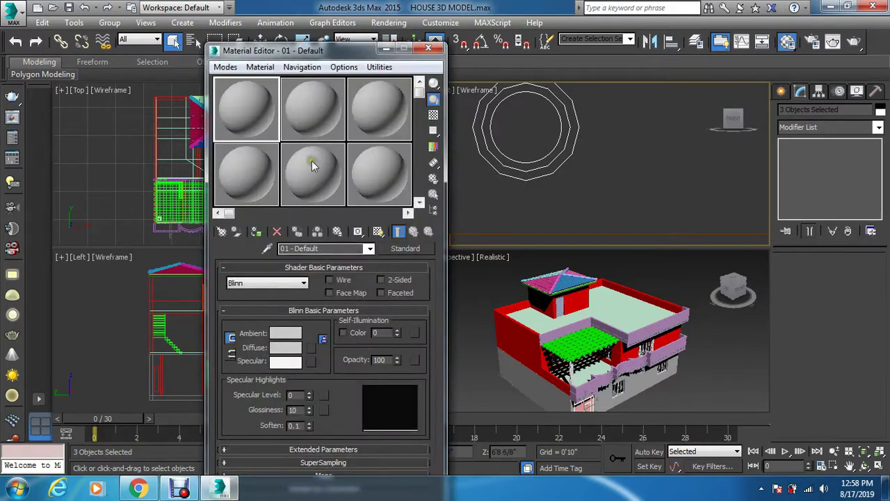
pyautogui.click(306, 249)
pyautogui.write('gate 2')
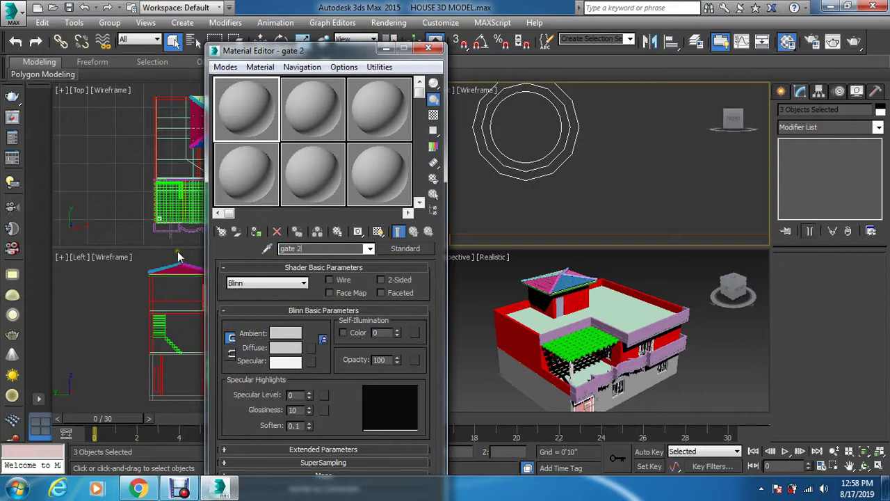
pyautogui.click(255, 232)
pyautogui.click(378, 231)
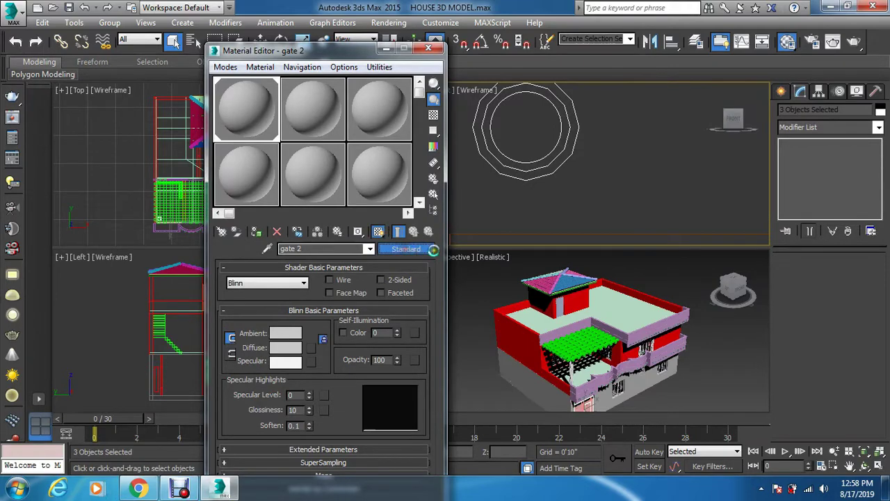
# - Change the gate 2 material's type to VRayMtl and enable its display in the viewport
pyautogui.click(416, 249)
pyautogui.click(324, 292)
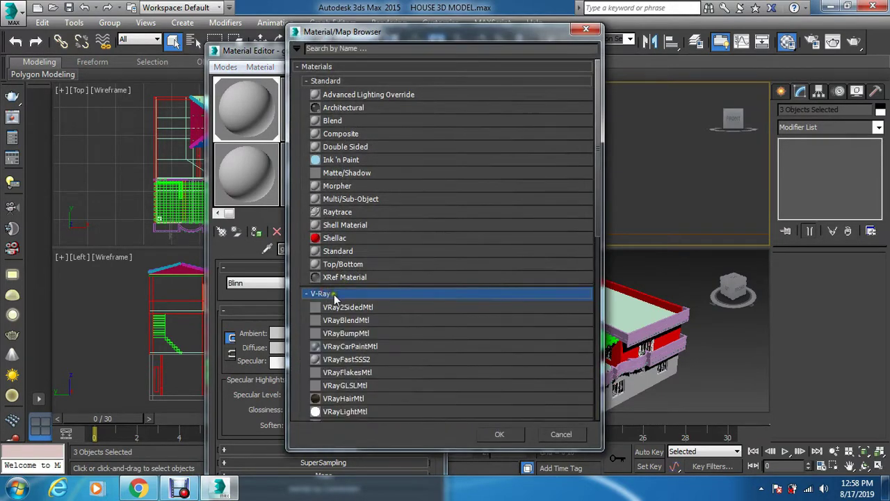
pyautogui.scroll(-3, 334, 299)
pyautogui.doubleClick(355, 332)
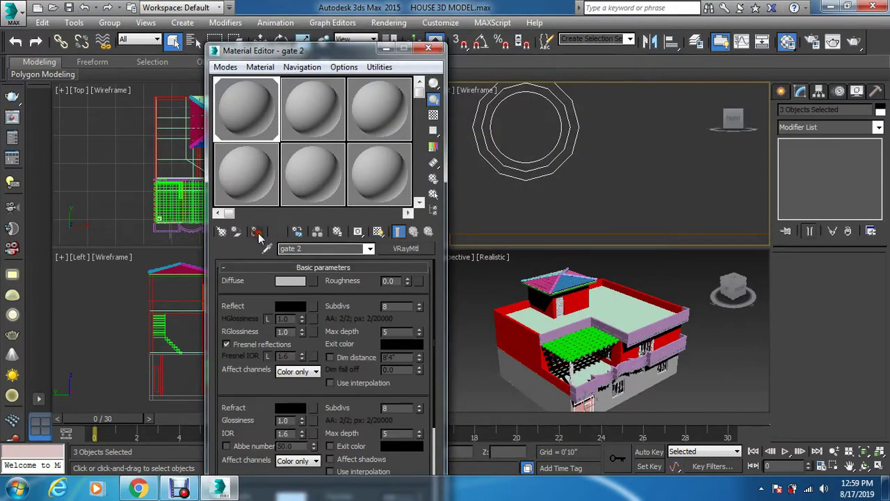
pyautogui.click(378, 231)
# - Set the gate 2 material's diffuse colour to a dark reddish brown with RGB 36, 13, 13
pyautogui.click(282, 281)
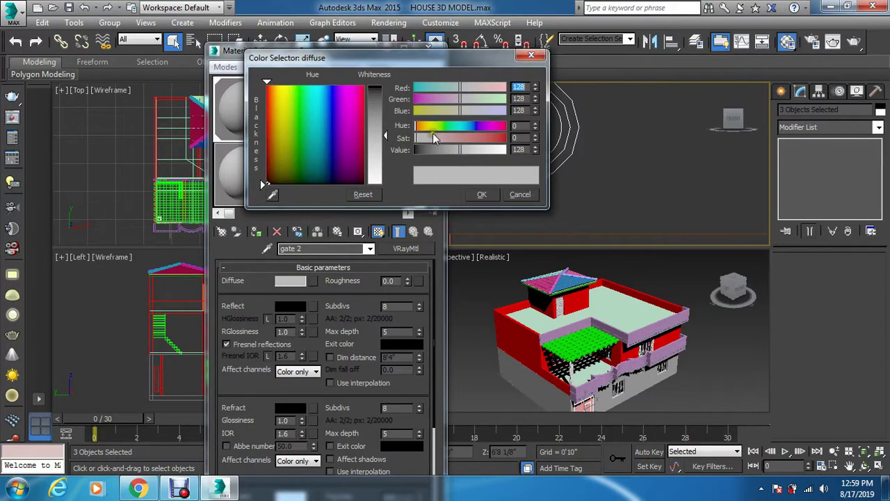
pyautogui.click(492, 143)
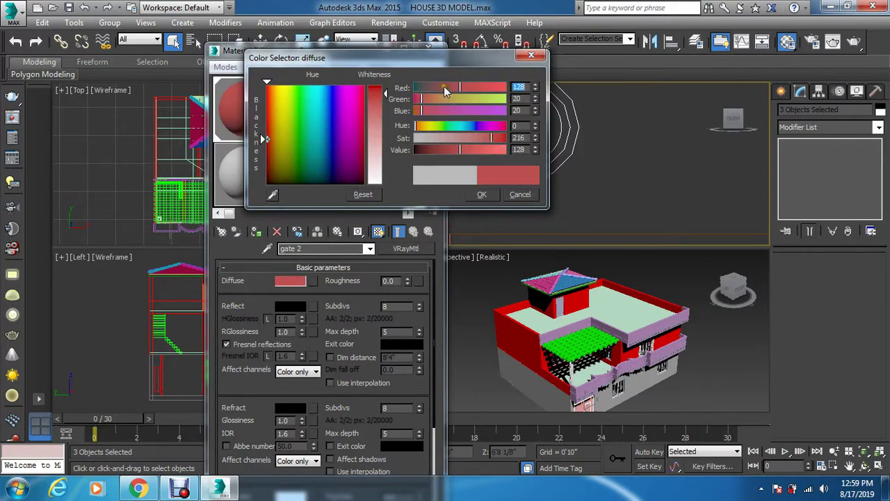
pyautogui.moveTo(457, 150); pyautogui.dragTo(431, 148)
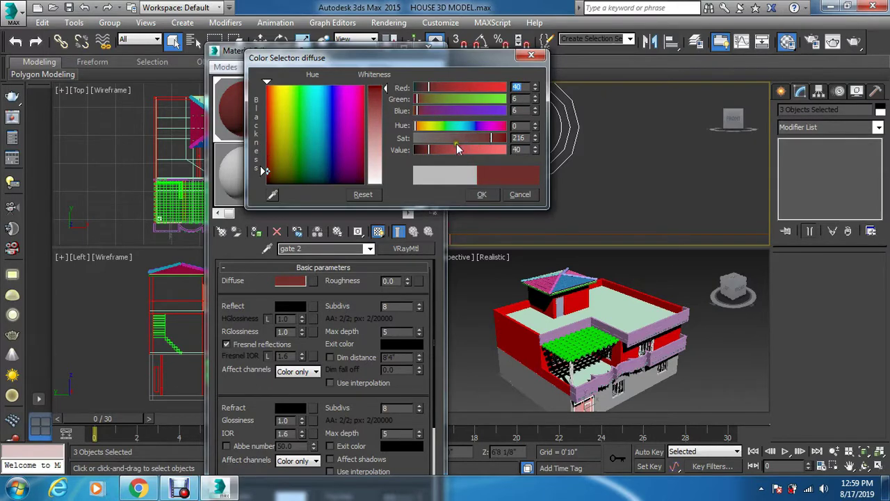
pyautogui.click(427, 153)
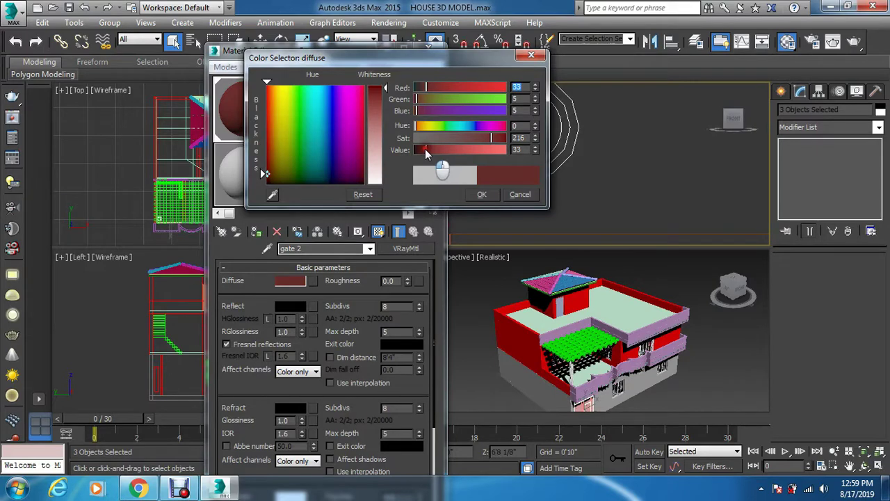
pyautogui.moveTo(427, 151); pyautogui.dragTo(422, 150)
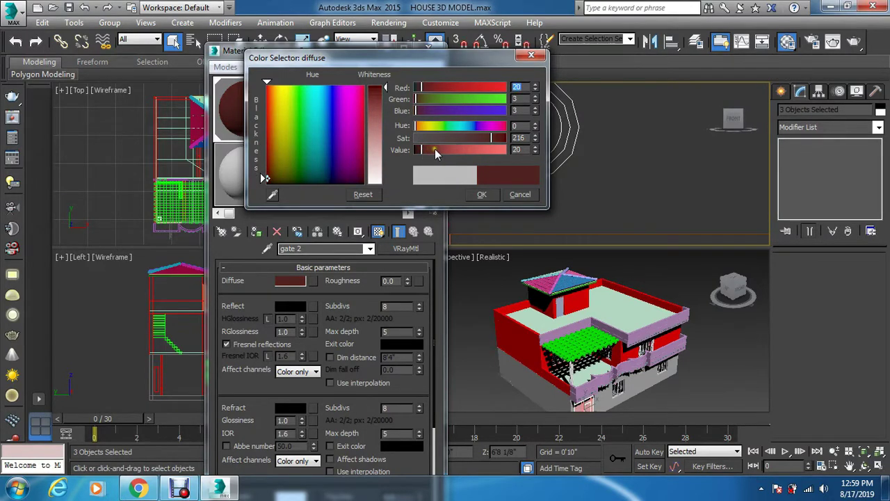
pyautogui.click(429, 150)
pyautogui.click(474, 138)
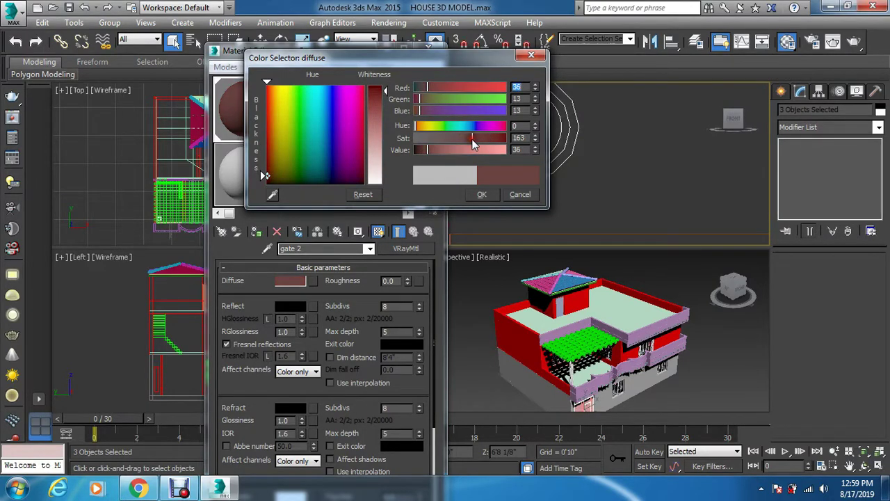
pyautogui.click(481, 194)
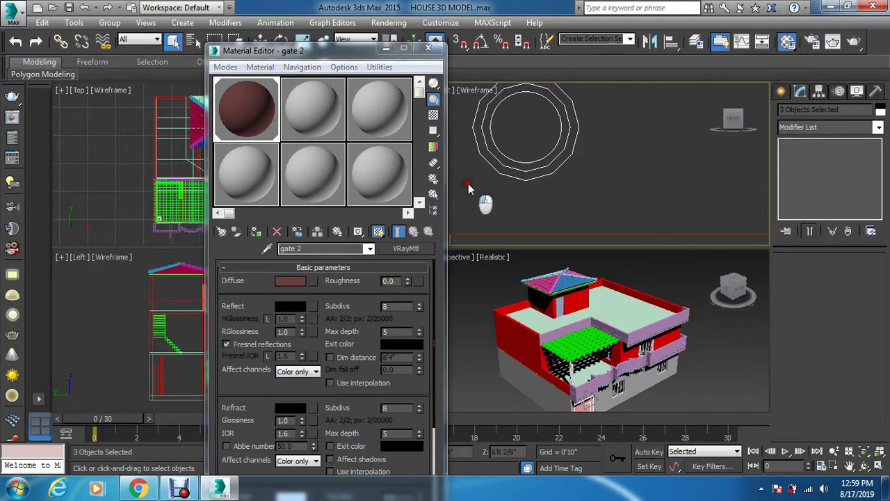
# - Assign a new material named "gate" to the dark door block of the entrance gate, shown in the viewport, and change its type to VRayMtl
pyautogui.click(468, 185)
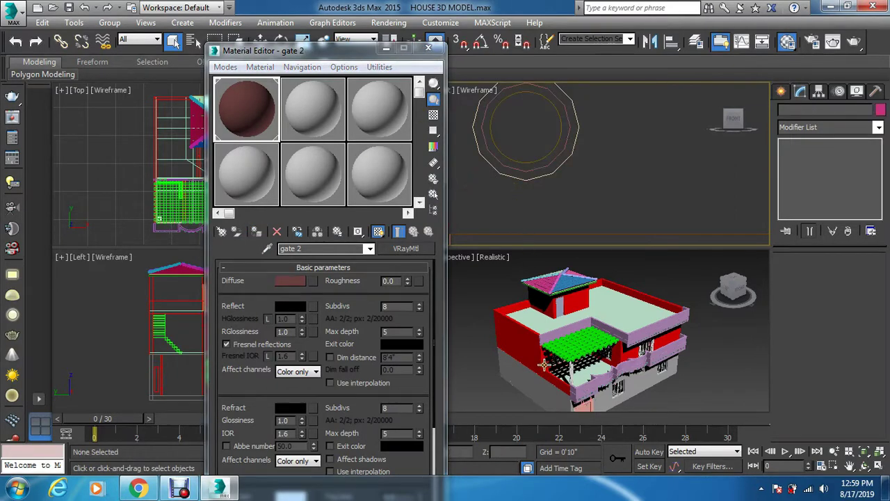
pyautogui.scroll(6, 544, 364)
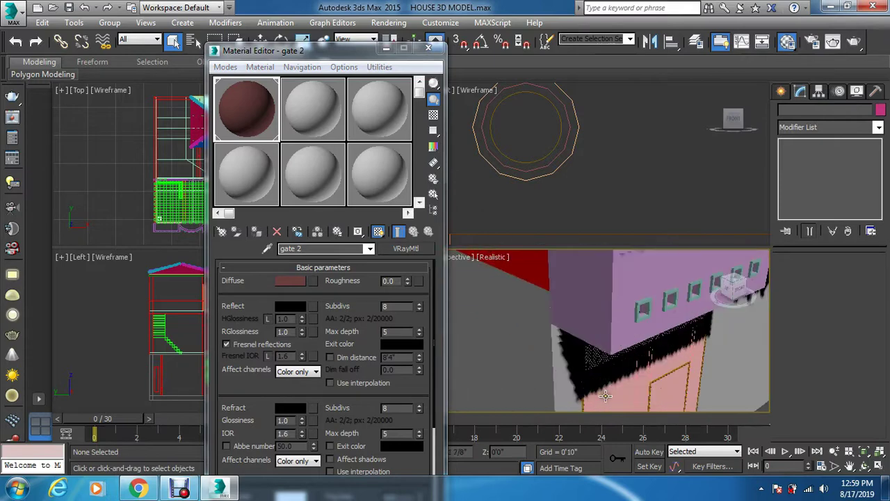
pyautogui.scroll(3, 605, 395)
pyautogui.scroll(-2, 591, 396)
pyautogui.moveTo(566, 386); pyautogui.dragTo(558, 311, button='middle')
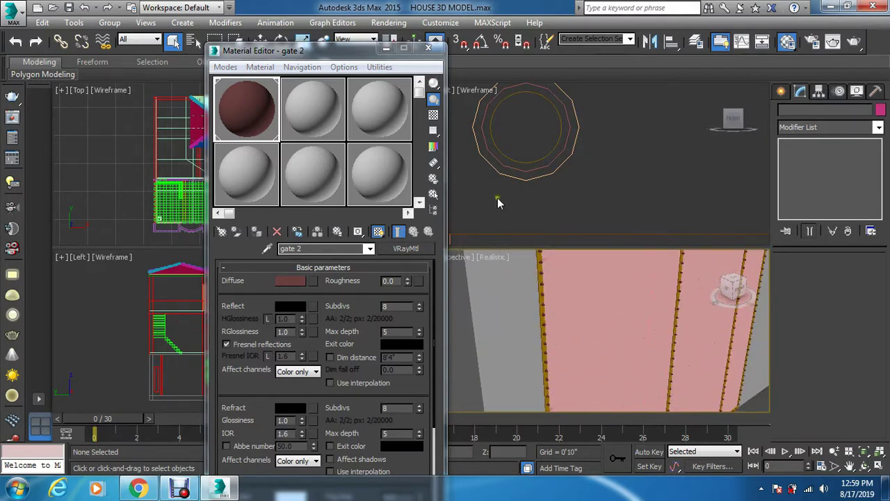
pyautogui.scroll(-5, 510, 206)
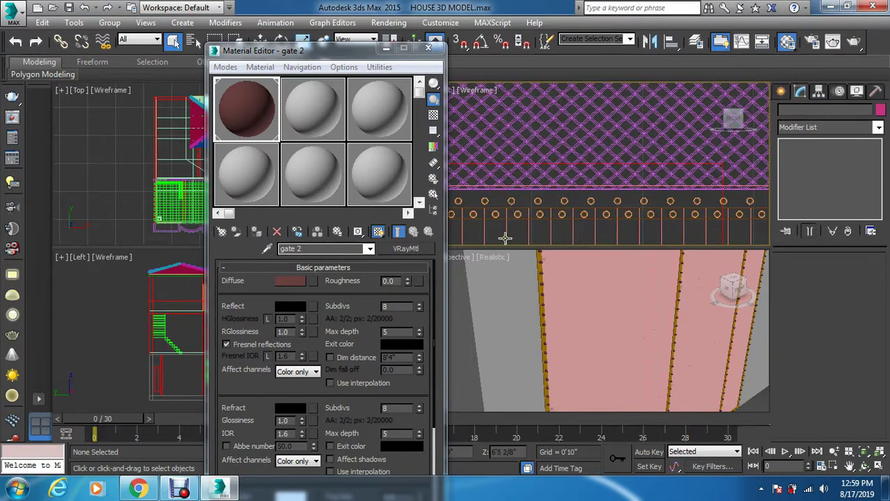
pyautogui.click(504, 238)
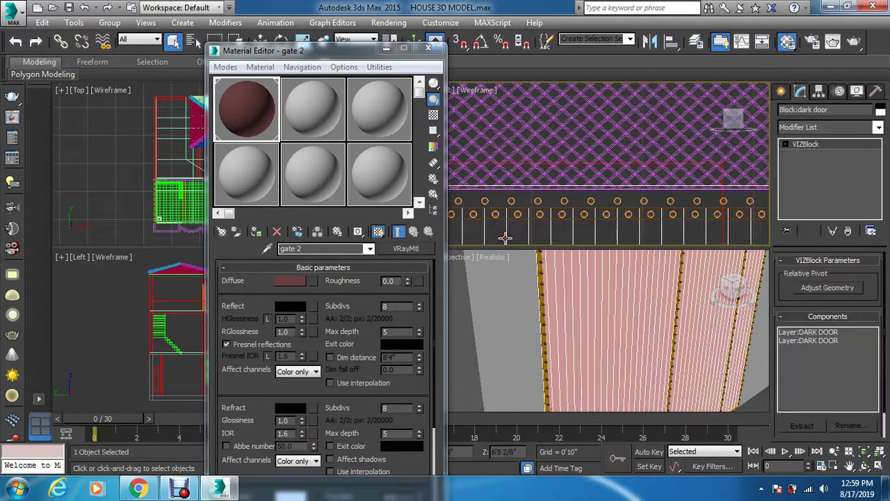
pyautogui.click(325, 106)
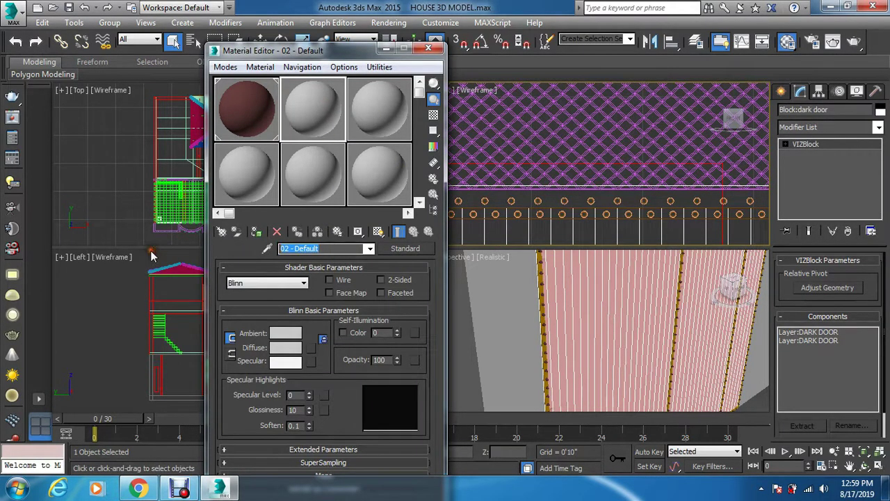
pyautogui.write('gate')
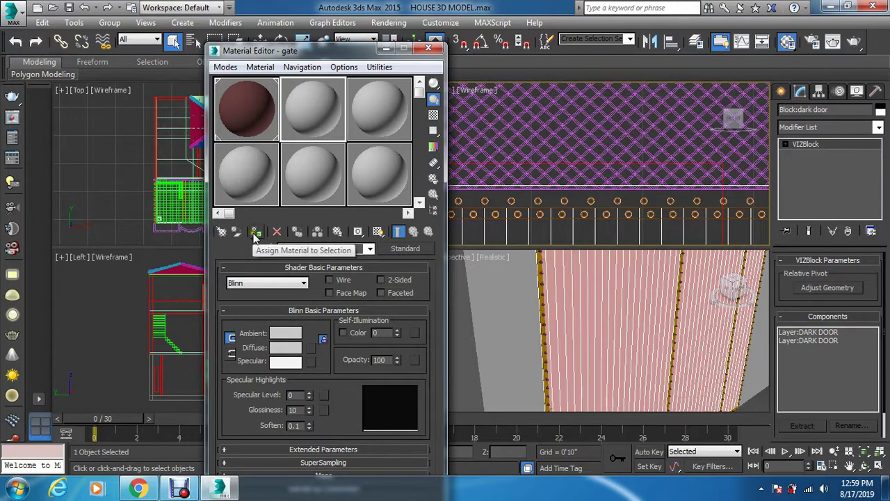
pyautogui.click(255, 231)
pyautogui.click(376, 231)
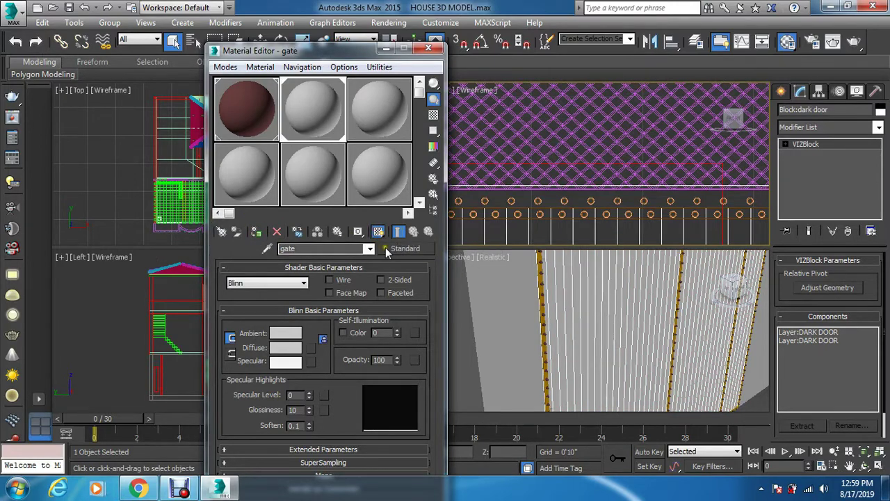
pyautogui.click(405, 248)
pyautogui.doubleClick(343, 330)
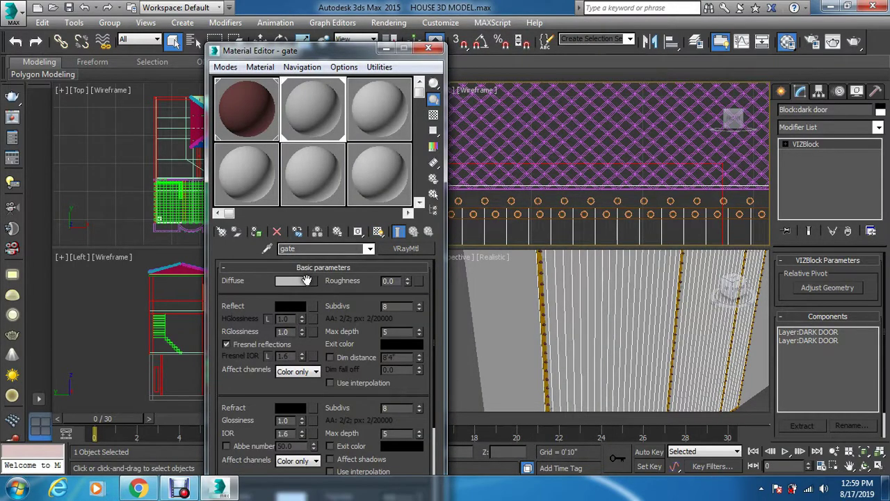
# - Load kotoffei150800016.jpg from D:\my dacuments\youtube\mat as the gate material's diffuse bitmap and show it in the viewport
pyautogui.click(311, 281)
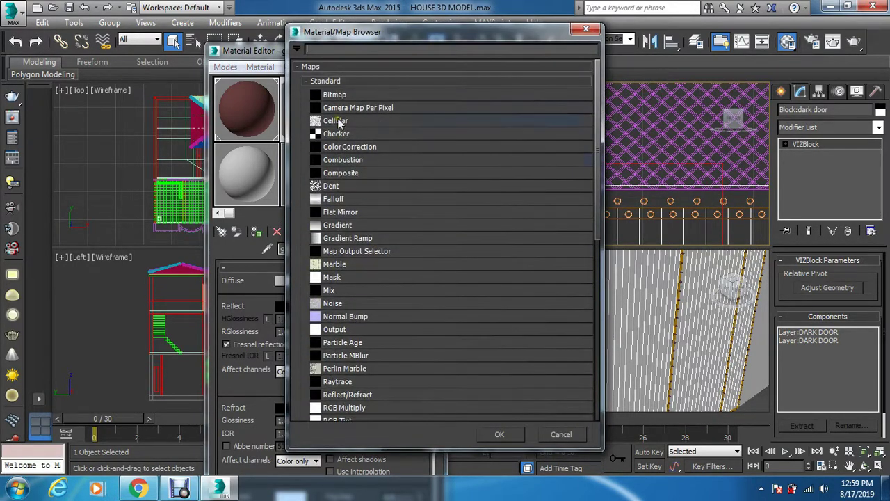
pyautogui.doubleClick(344, 95)
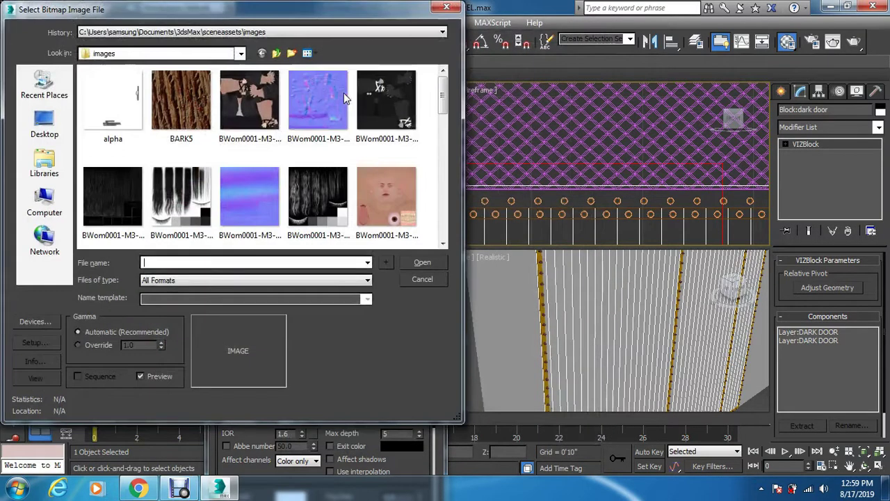
pyautogui.click(45, 205)
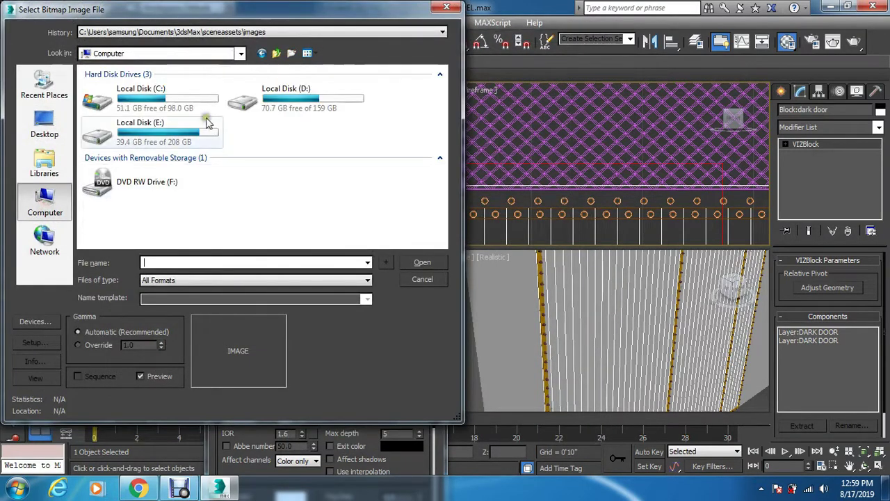
pyautogui.click(295, 105)
pyautogui.doubleClick(295, 104)
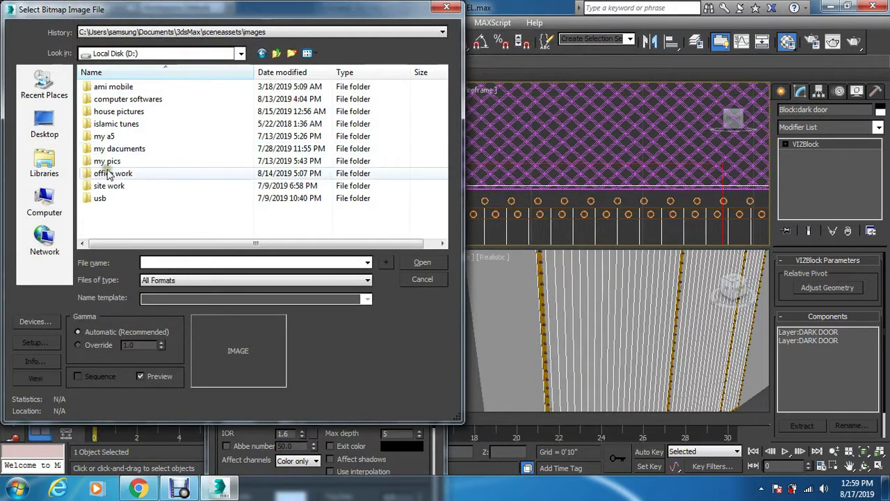
pyautogui.doubleClick(115, 148)
pyautogui.scroll(1, 237, 184)
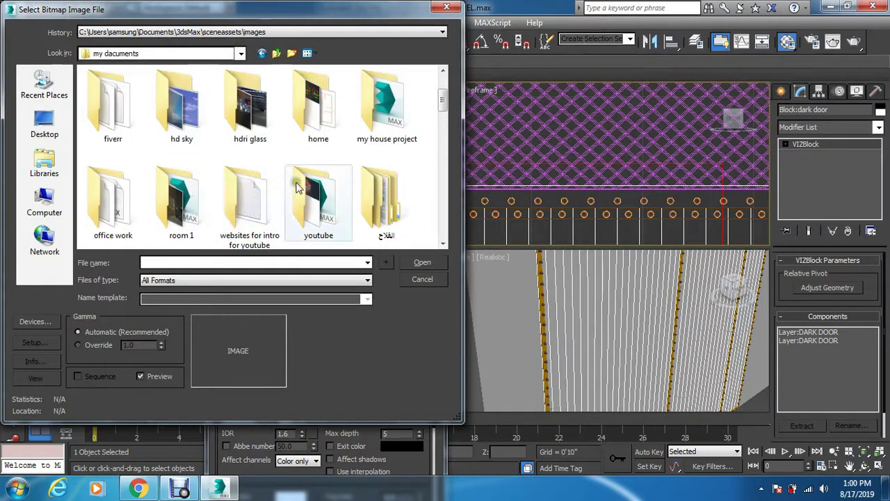
pyautogui.doubleClick(316, 223)
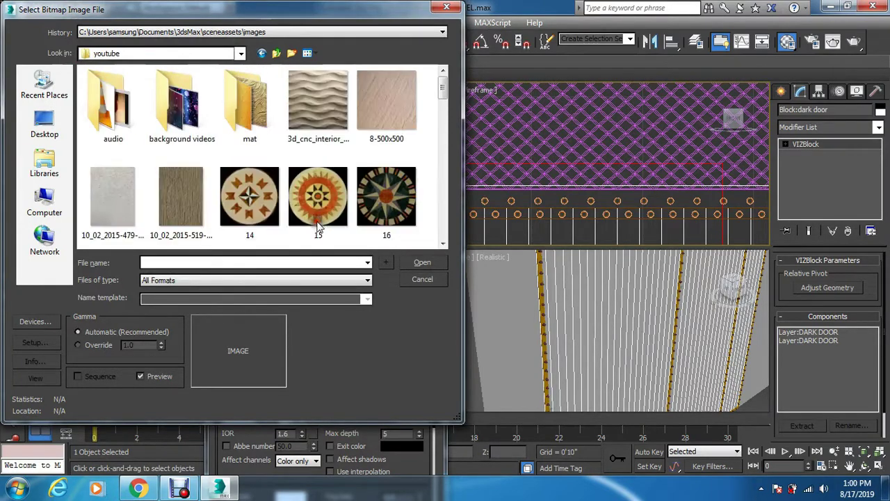
pyautogui.doubleClick(247, 132)
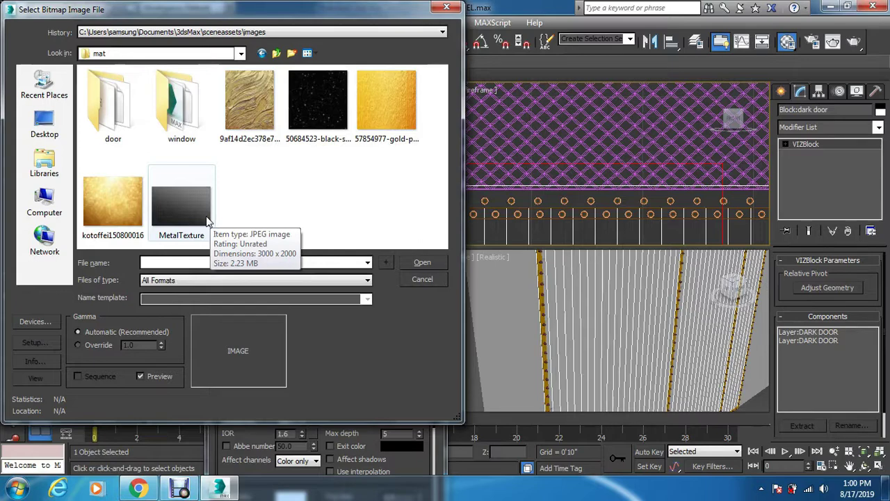
pyautogui.click(89, 205)
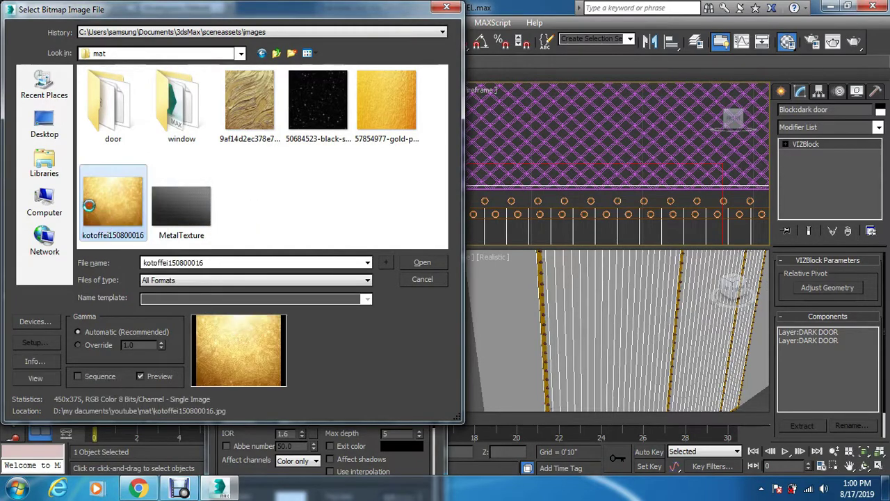
pyautogui.click(418, 263)
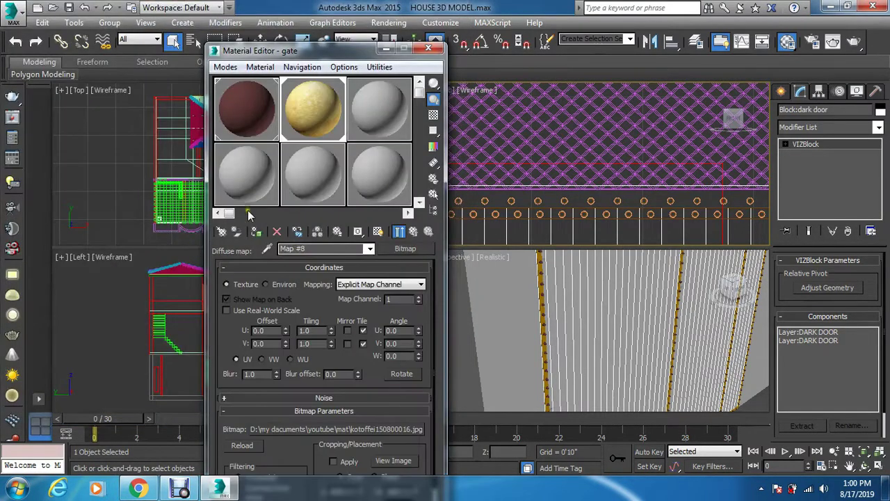
pyautogui.click(377, 231)
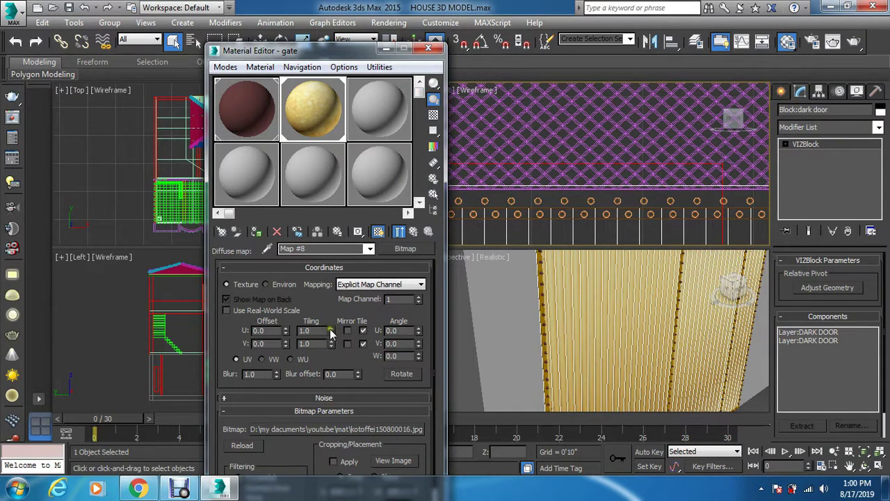
# - Enlarge the gate material's sample preview and raise the diffuse bitmap's U tiling to 13.2
pyautogui.doubleClick(334, 117)
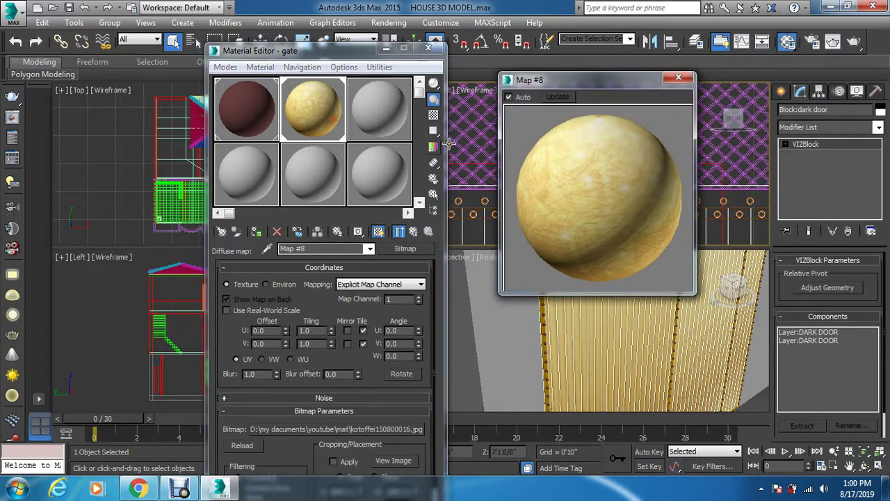
pyautogui.moveTo(332, 330); pyautogui.dragTo(332, 322)
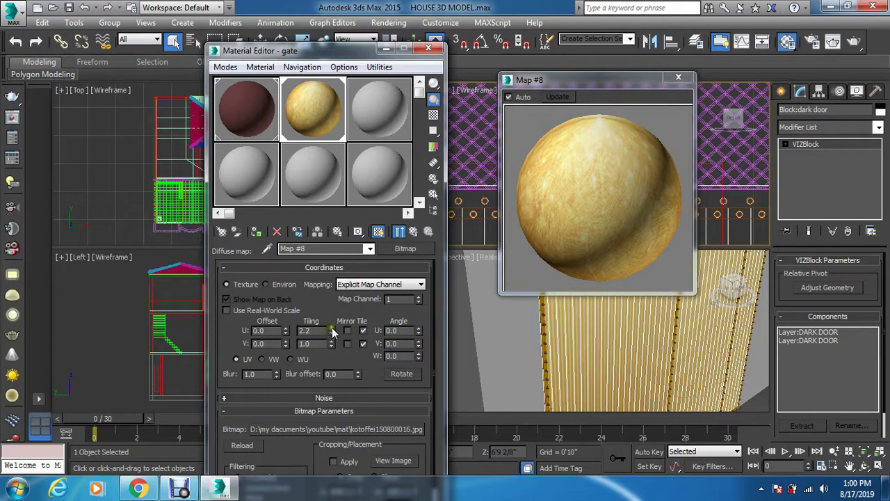
pyautogui.moveTo(332, 333); pyautogui.dragTo(348, 341)
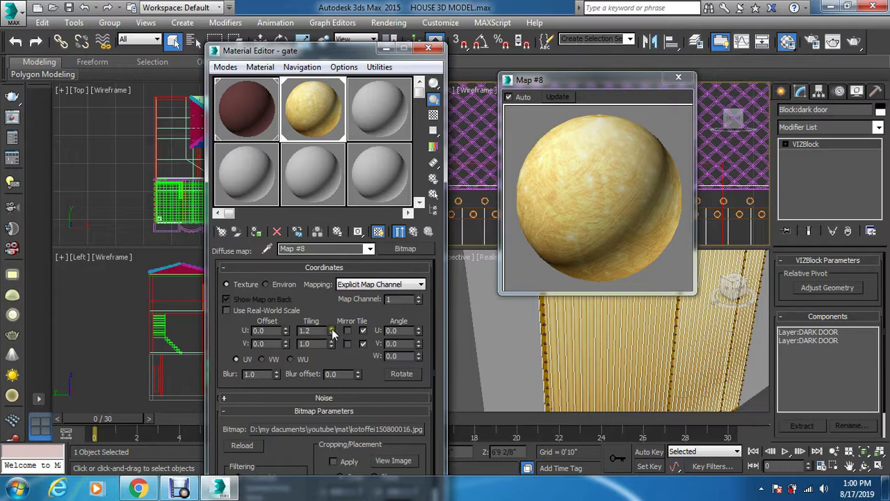
pyautogui.moveTo(333, 332); pyautogui.dragTo(332, 334)
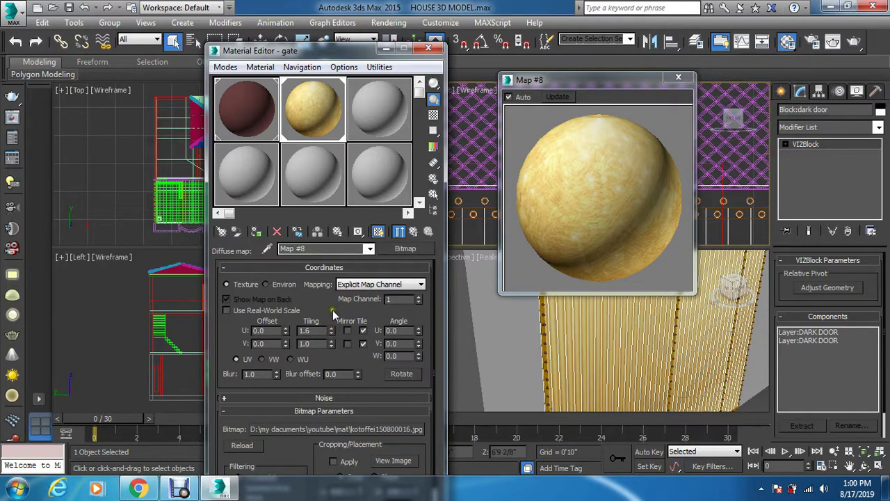
pyautogui.moveTo(333, 322); pyautogui.dragTo(334, 331)
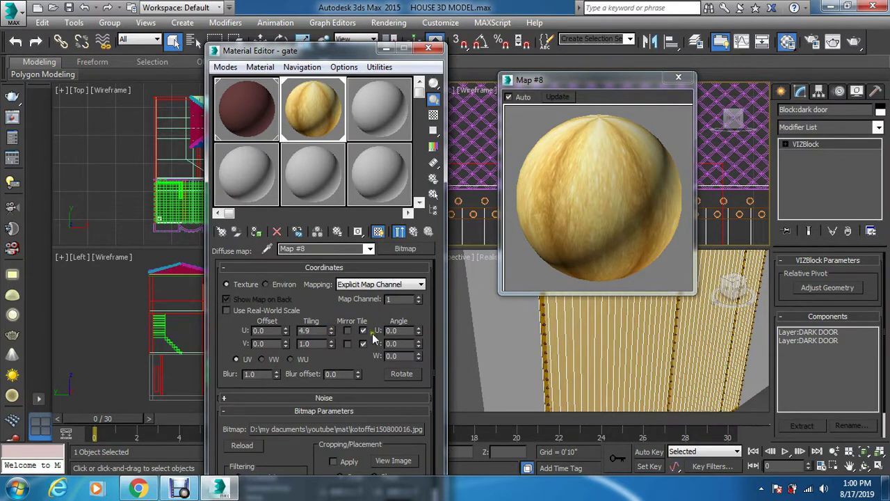
pyautogui.moveTo(334, 330); pyautogui.dragTo(337, 311)
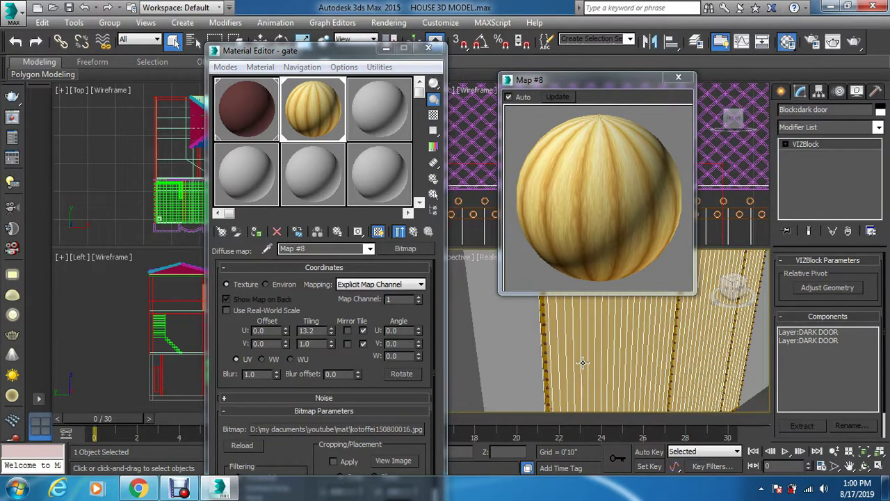
# - Test-render the gate in the perspective view to check the tiled texture, stopping the render early
pyautogui.hotkey('shift', 'q')
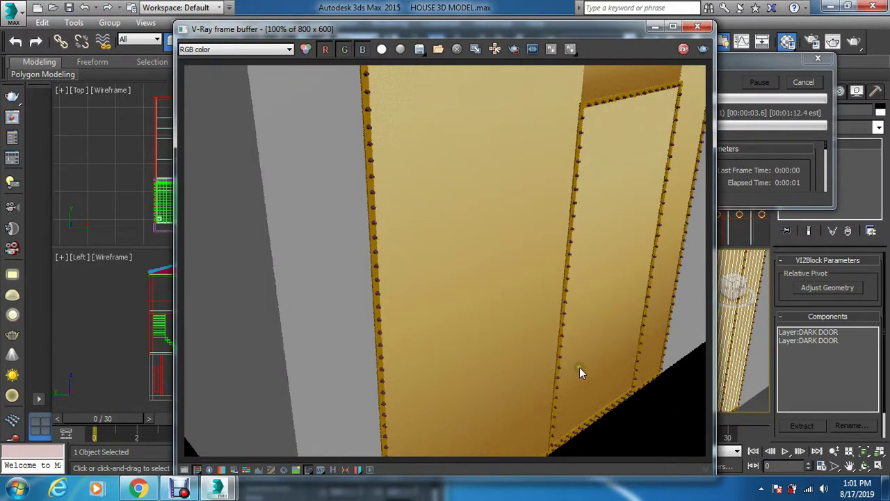
pyautogui.click(802, 64)
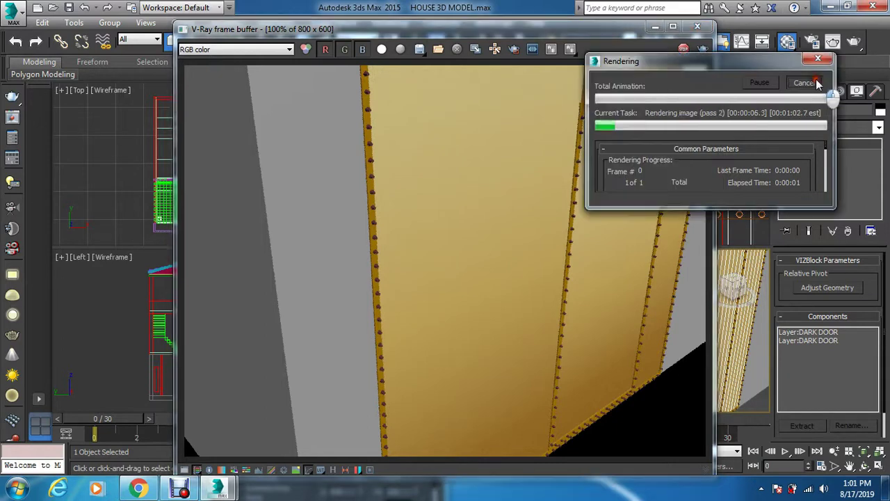
pyautogui.click(699, 28)
# - Set the diffuse bitmap's U tiling to 1.0, test-render the gate again and close the enlarged sample preview
pyautogui.doubleClick(314, 330)
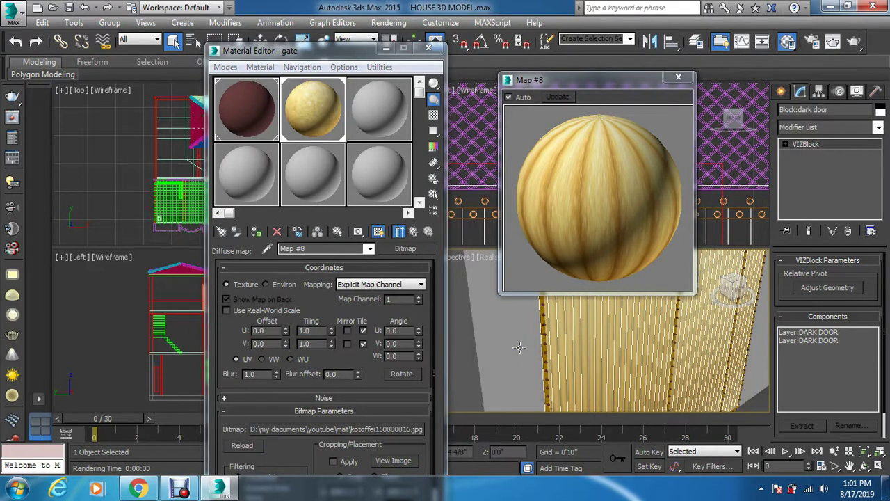
pyautogui.hotkey('shift', 'q')
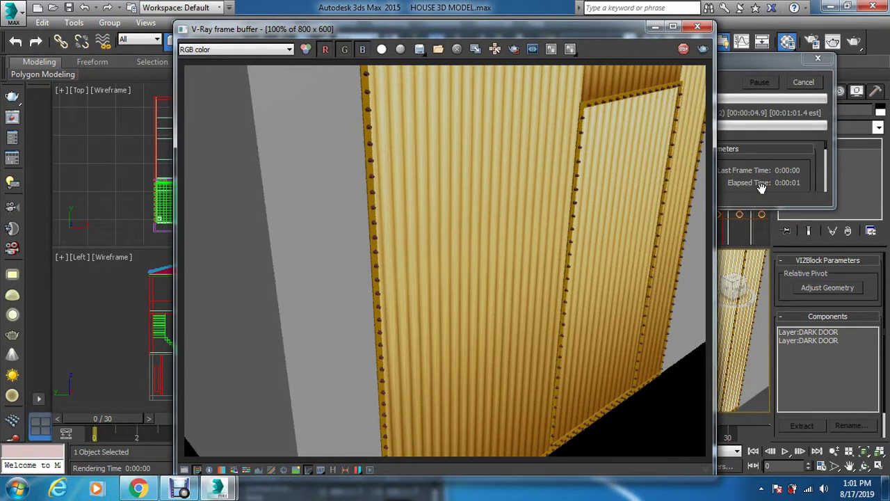
pyautogui.click(819, 60)
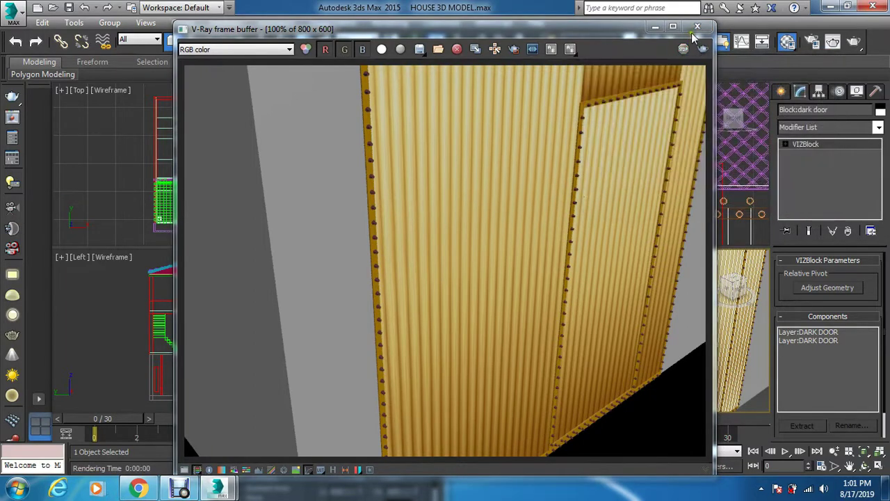
pyautogui.click(697, 28)
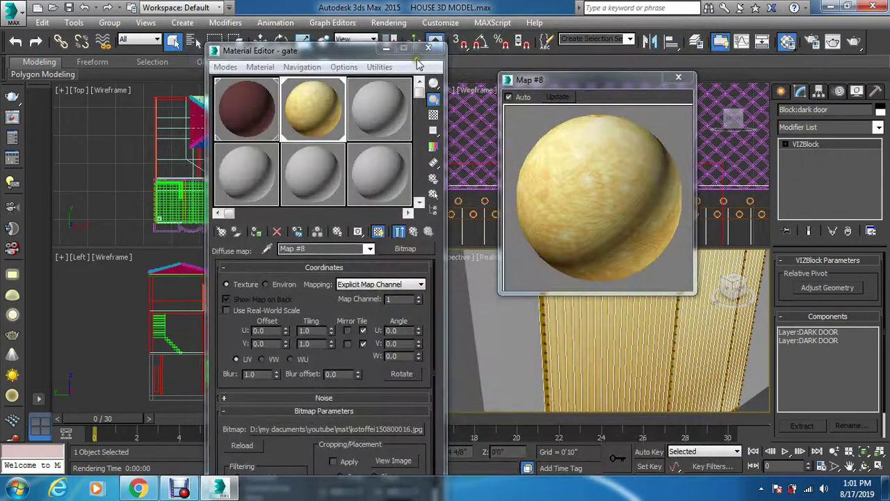
pyautogui.click(678, 77)
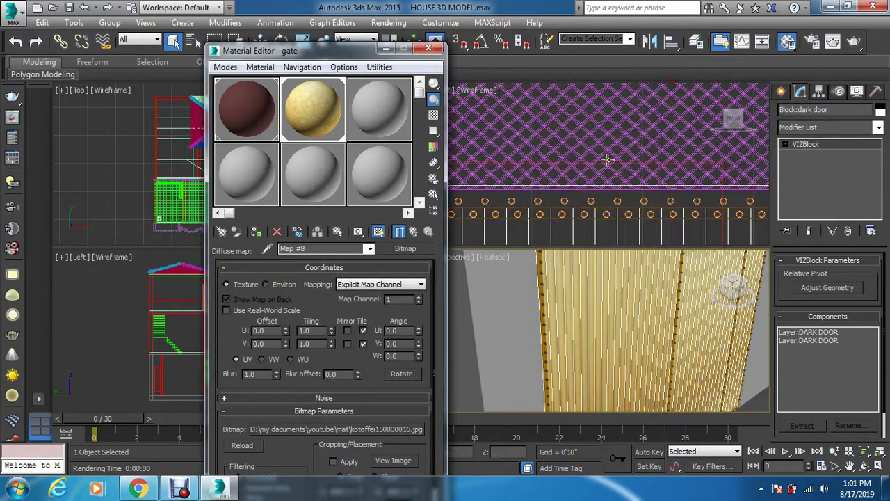
# - Examine the gate's textured panels and lower edge up close in the perspective view, with the gate block deselected
pyautogui.click(758, 402)
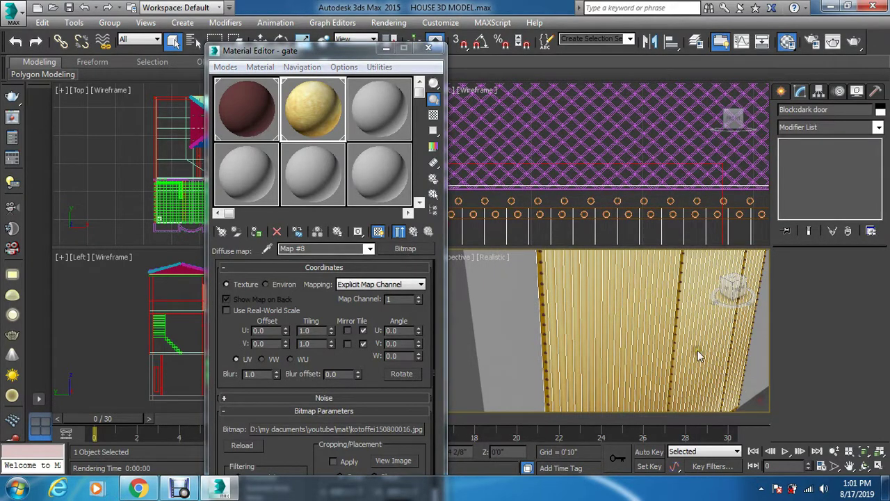
pyautogui.keyDown('alt'); pyautogui.moveTo(694, 350); pyautogui.dragTo(633, 386, button='middle'); pyautogui.keyUp('alt')
pyautogui.click(636, 280)
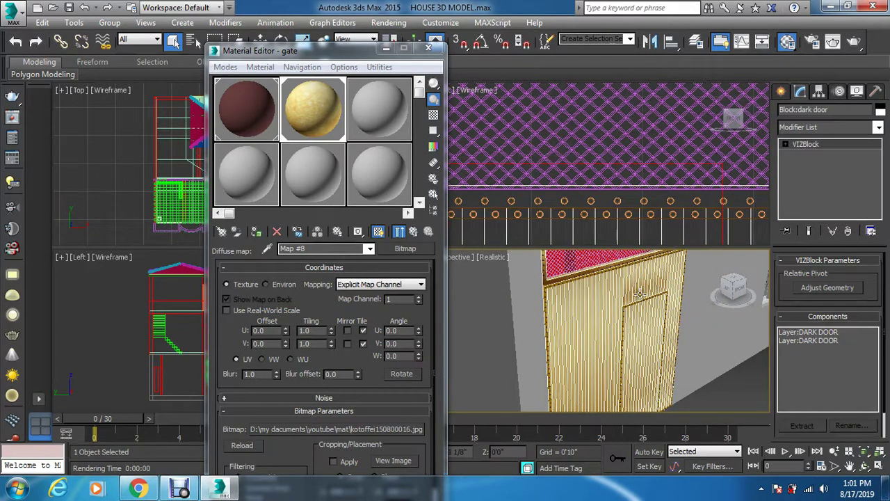
pyautogui.keyDown('alt'); pyautogui.moveTo(529, 282); pyautogui.dragTo(587, 381, button='middle'); pyautogui.keyUp('alt')
pyautogui.scroll(3, 587, 380)
pyautogui.click(580, 369)
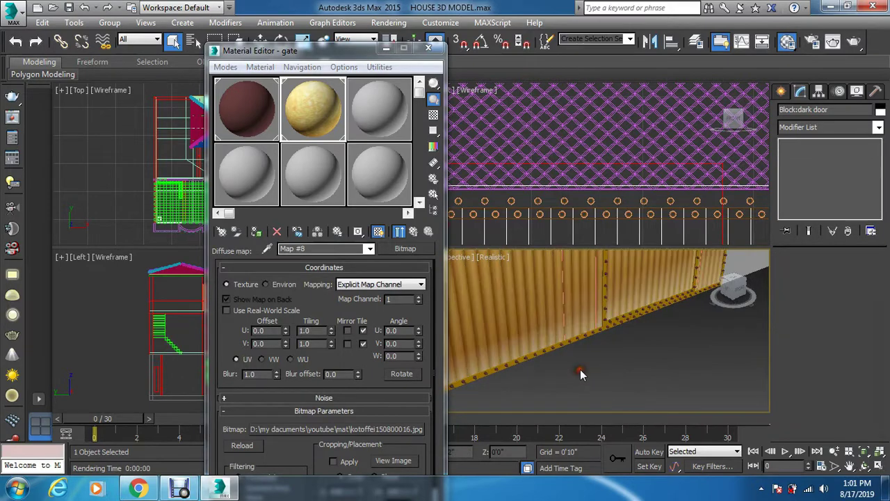
# - Assign the third sample material to the gate's studded border frame (gate 2) and change the material type to VRayMtl
pyautogui.scroll(1, 609, 332)
pyautogui.click(605, 323)
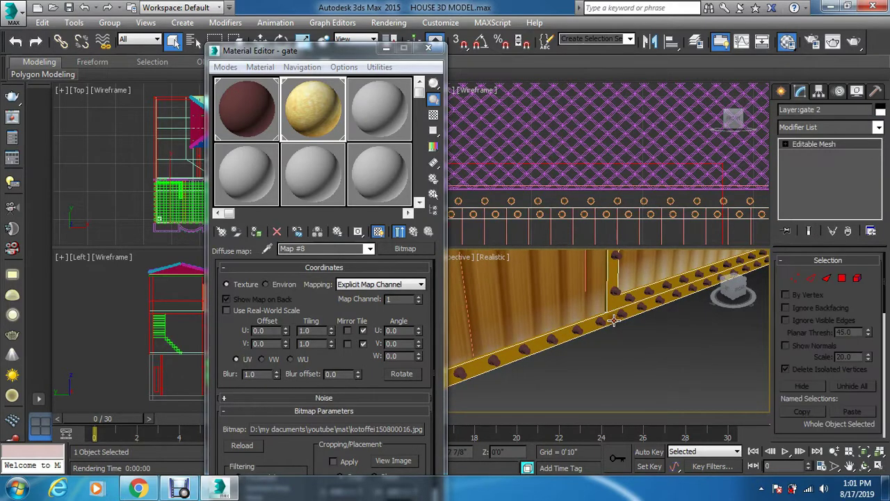
pyautogui.click(373, 97)
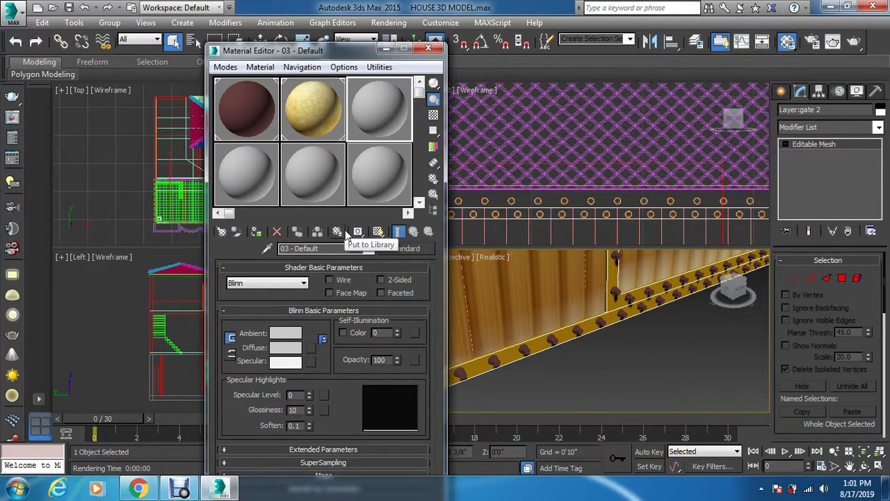
pyautogui.click(256, 231)
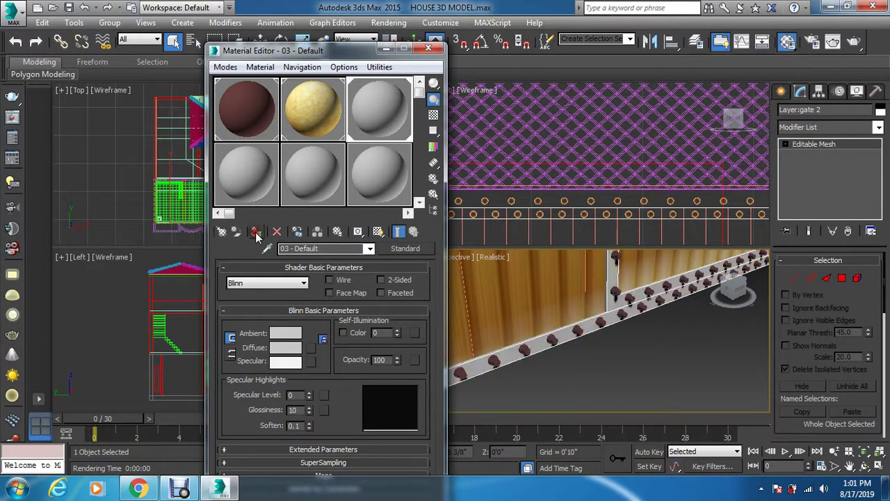
pyautogui.click(405, 248)
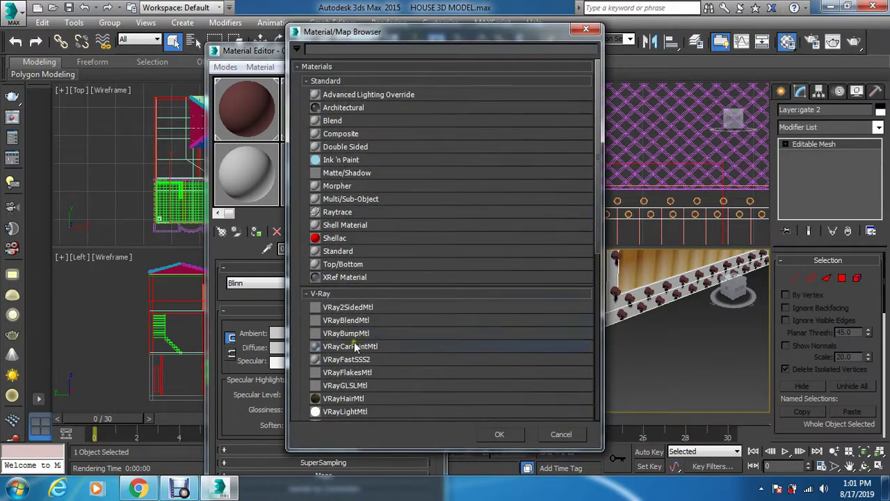
pyautogui.scroll(-3, 351, 351)
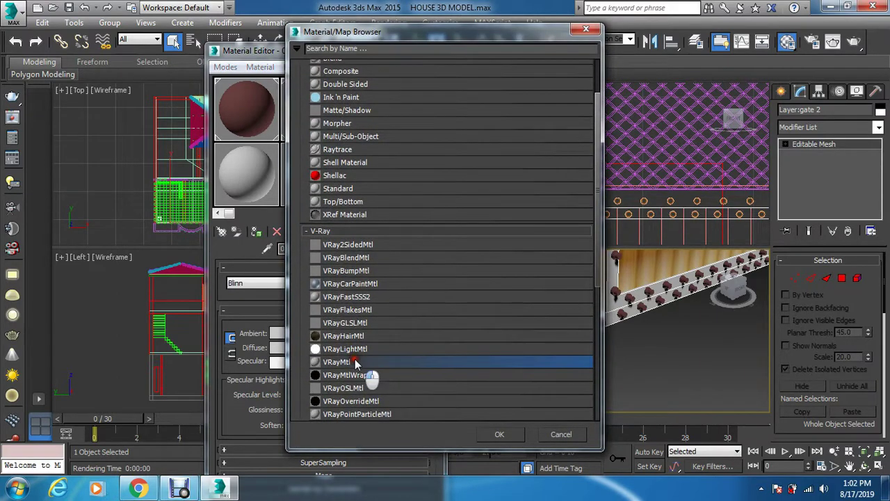
pyautogui.doubleClick(354, 361)
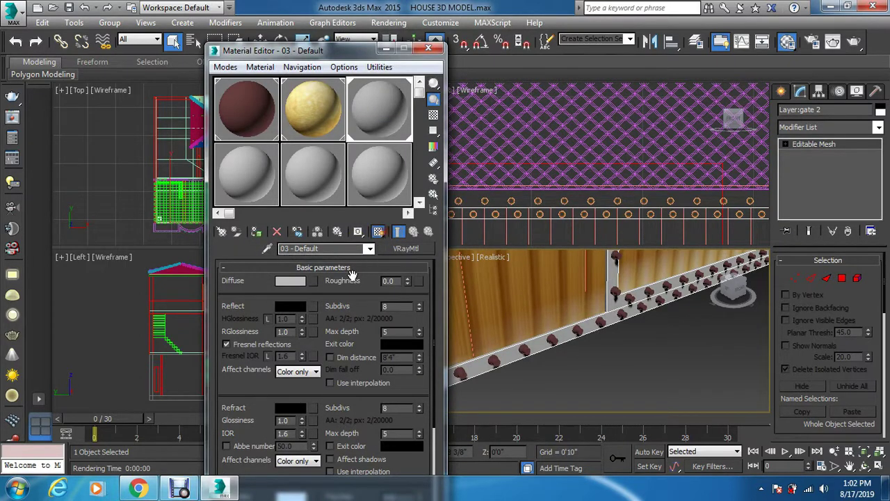
# - Load the 57854977-gold-paint-on-cement-wall-texture bitmap as the border material's diffuse map and show it in the viewport
pyautogui.click(313, 281)
pyautogui.scroll(2, 358, 135)
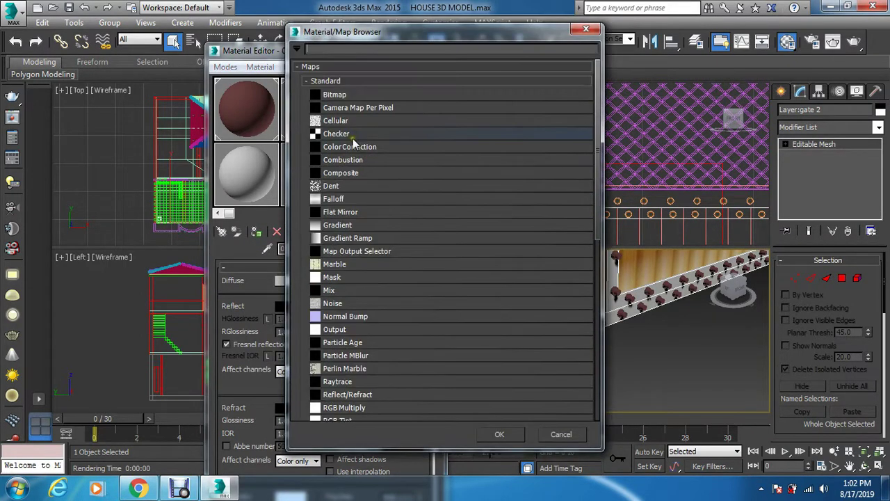
pyautogui.doubleClick(334, 94)
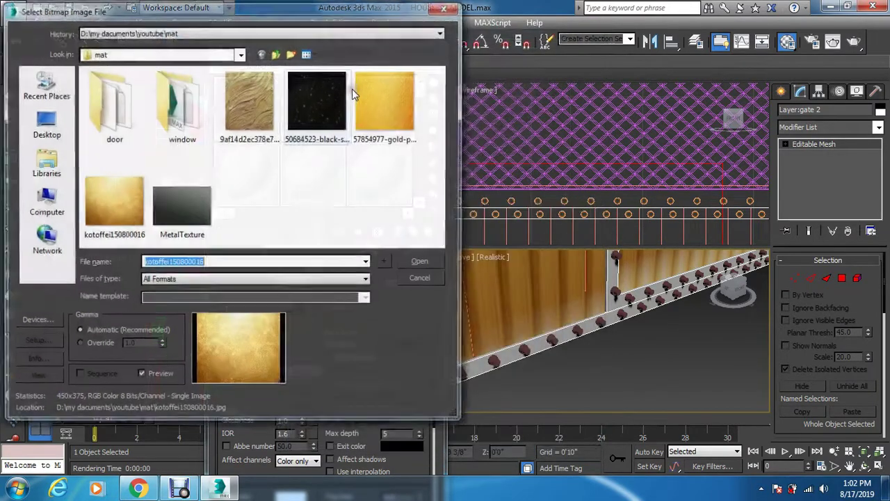
pyautogui.click(374, 94)
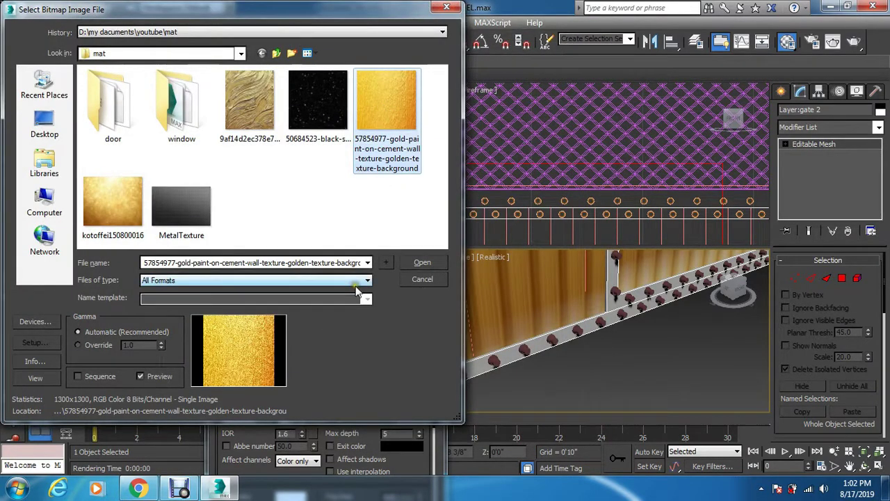
pyautogui.click(423, 264)
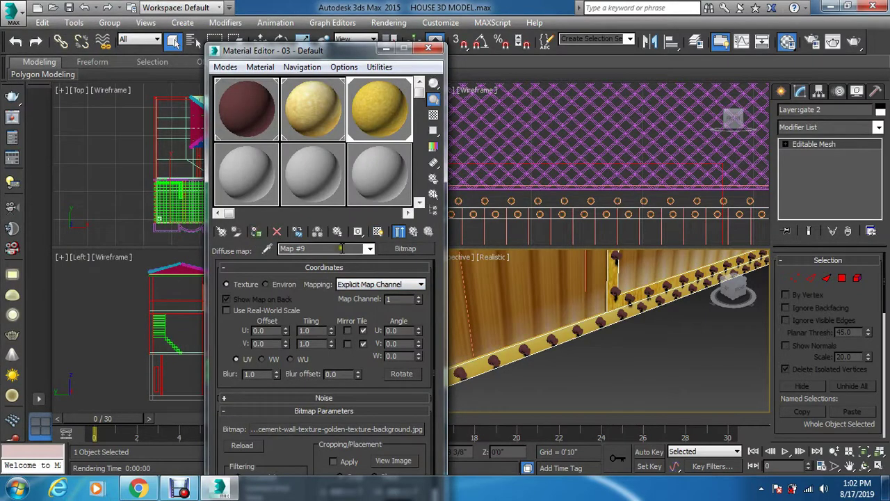
pyautogui.click(377, 231)
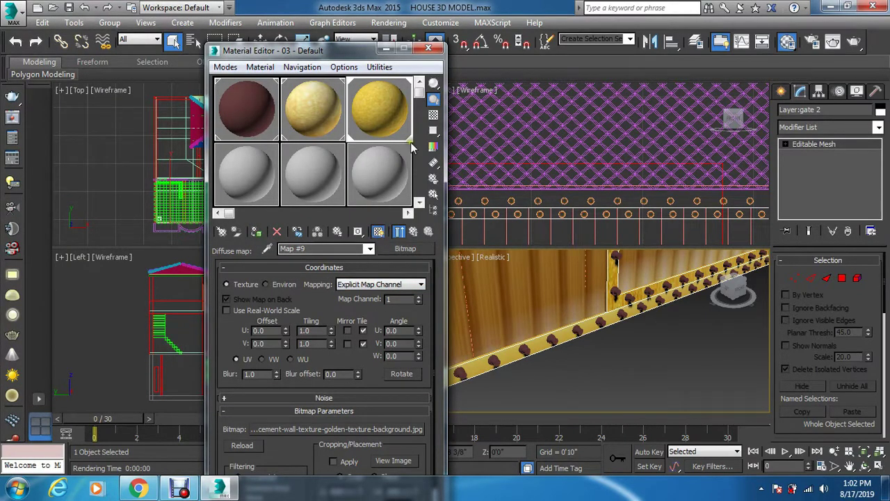
pyautogui.click(428, 48)
pyautogui.click(615, 375)
# - Assign the border's gold paint material to the lattice panel above the gate (Plane004)
pyautogui.keyDown('alt'); pyautogui.moveTo(616, 383); pyautogui.dragTo(607, 356, button='middle'); pyautogui.keyUp('alt')
pyautogui.keyDown('alt'); pyautogui.moveTo(596, 292); pyautogui.dragTo(588, 324, button='middle'); pyautogui.keyUp('alt')
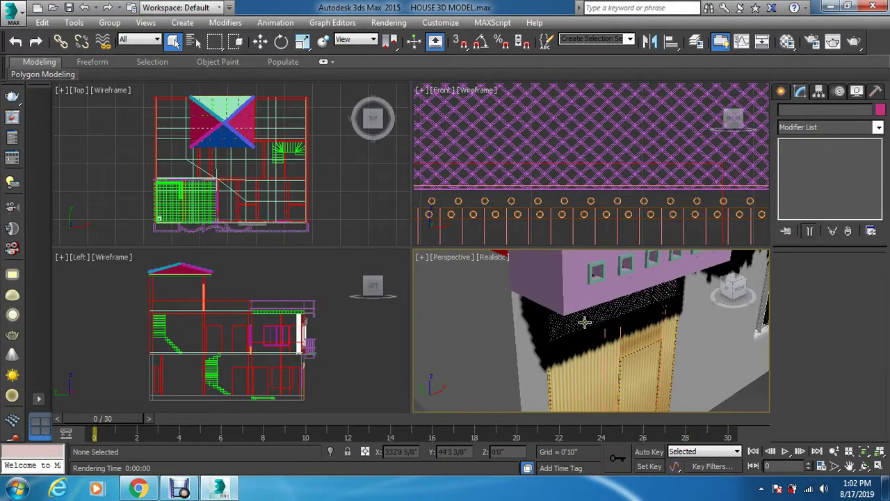
pyautogui.click(580, 317)
pyautogui.click(583, 138)
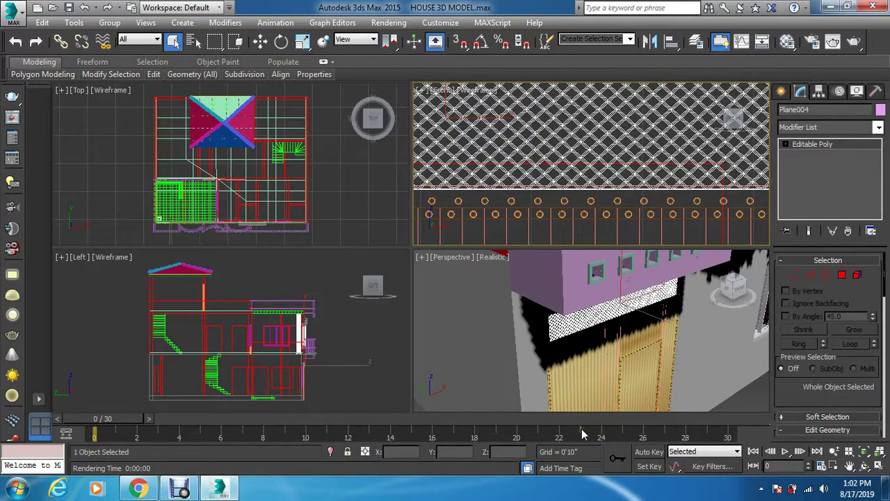
pyautogui.press('m')
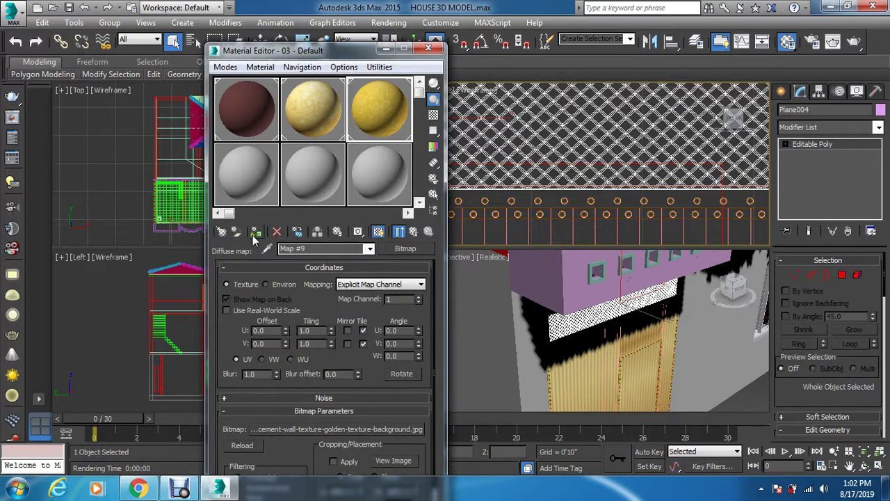
pyautogui.click(428, 48)
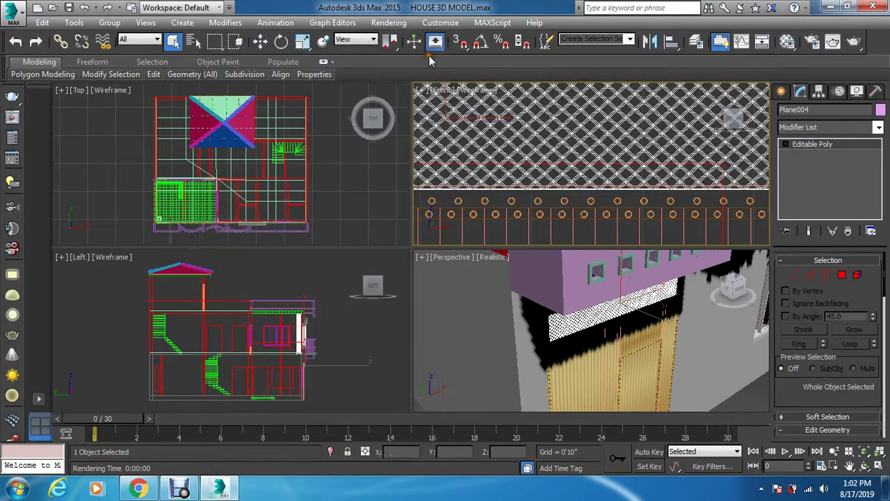
# - Test-render the gate and its lattice in the perspective view with nothing selected
pyautogui.click(747, 403)
pyautogui.moveTo(647, 350); pyautogui.dragTo(608, 317, button='middle')
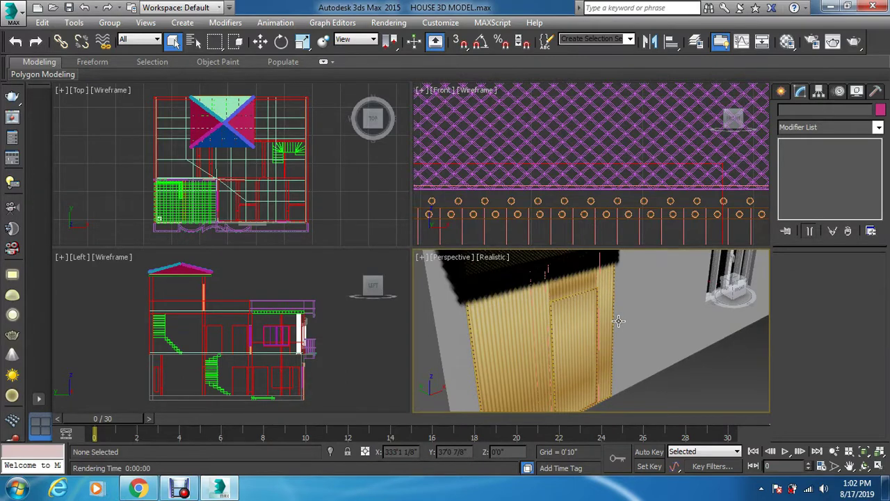
pyautogui.hotkey('shift', 'q')
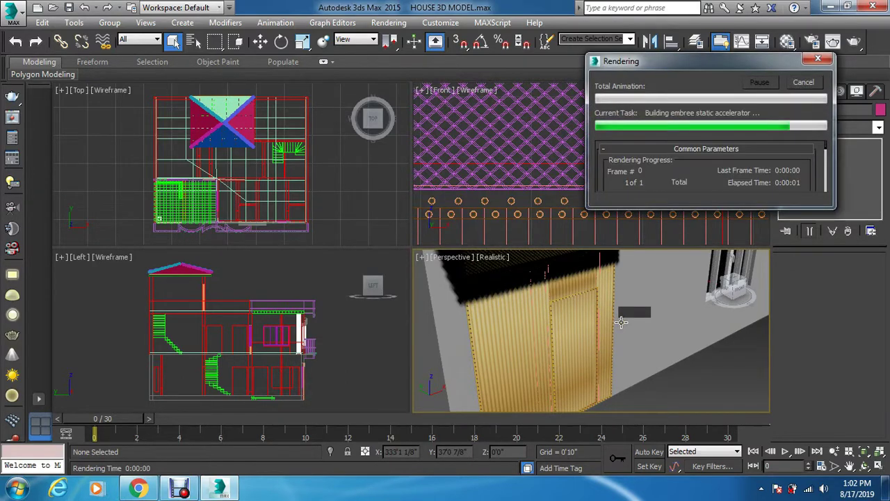